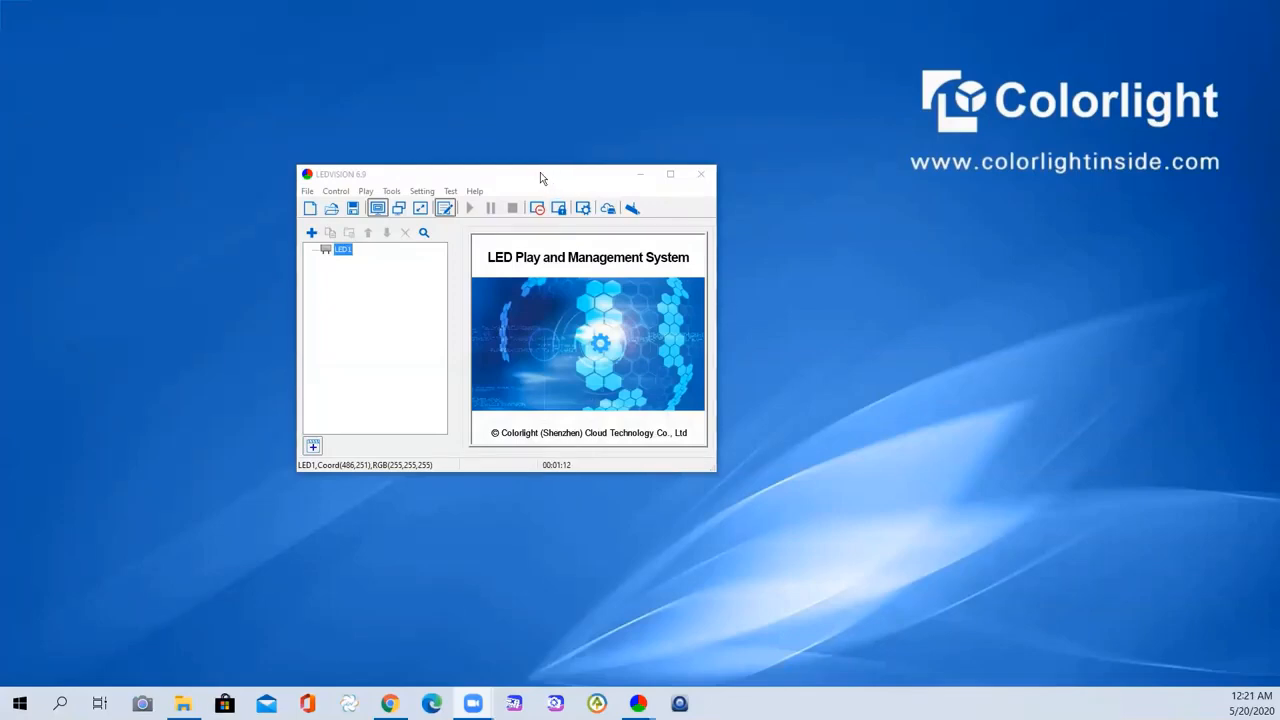
- Reposition the LEDVISION window, then open LED Screen Settings by entering the authorization password
click(536, 180)
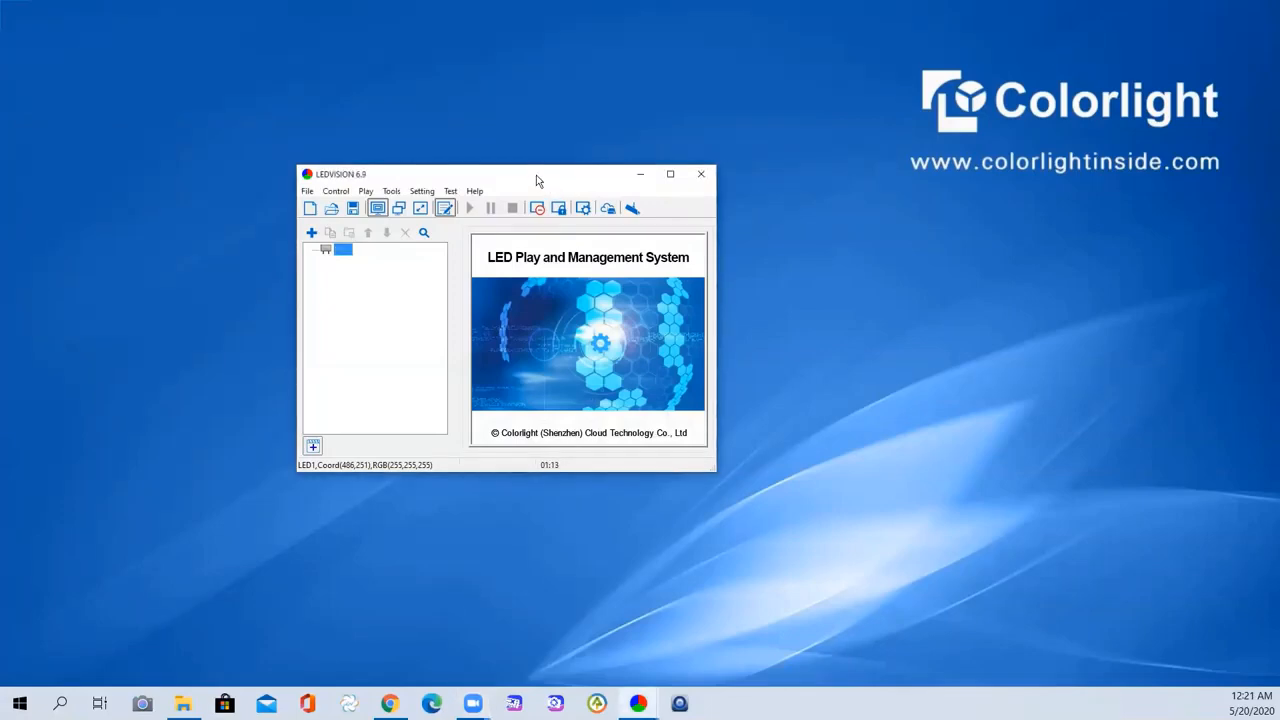
drag(536, 180, 448, 148)
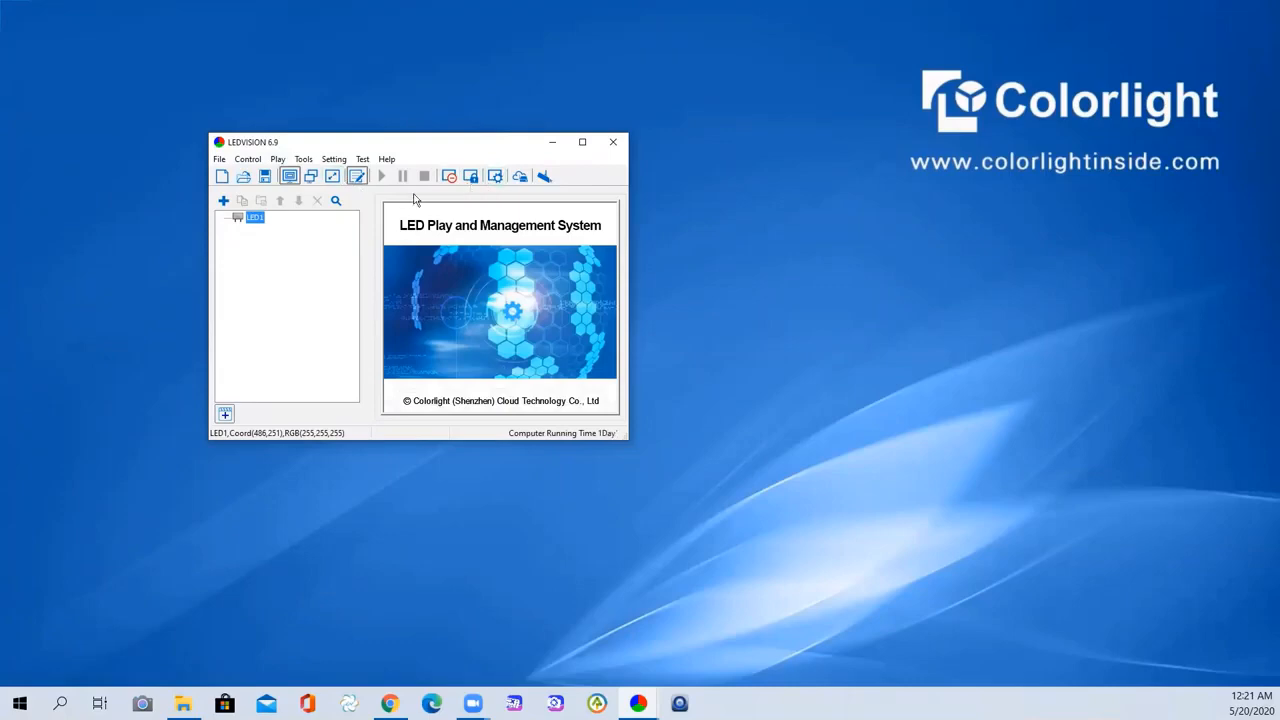
click(492, 184)
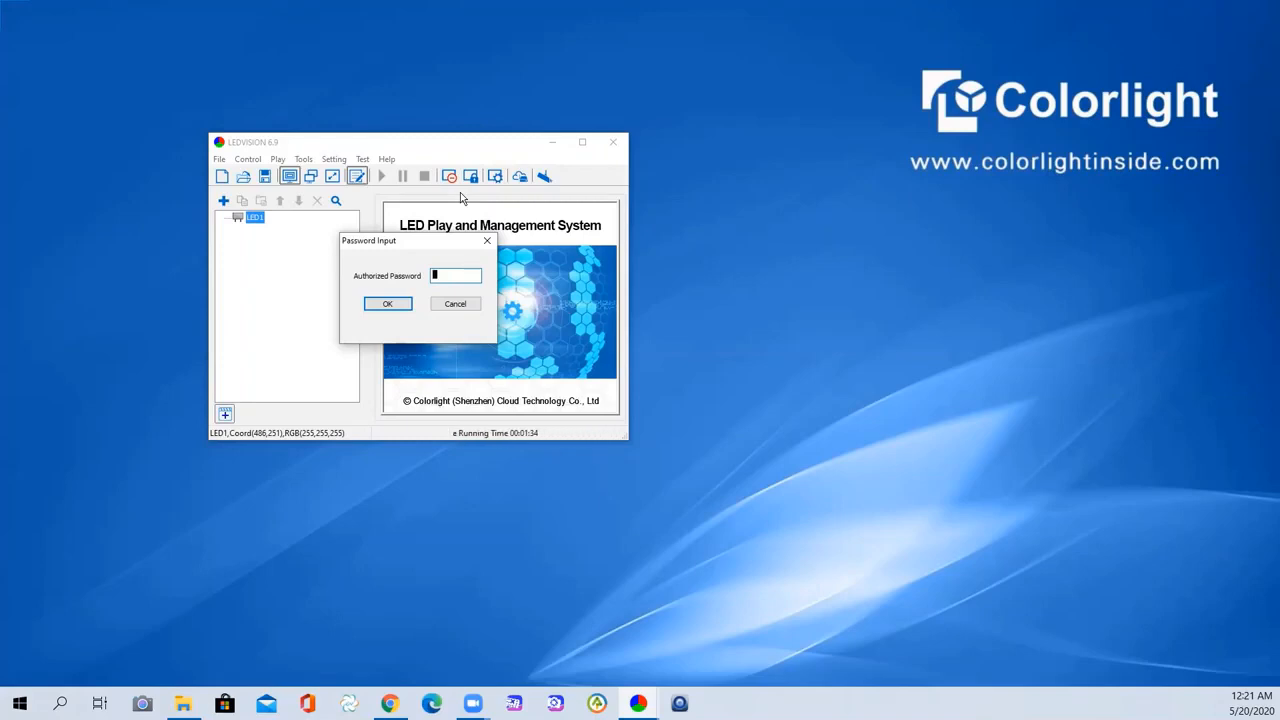
text(16)
key(Return)
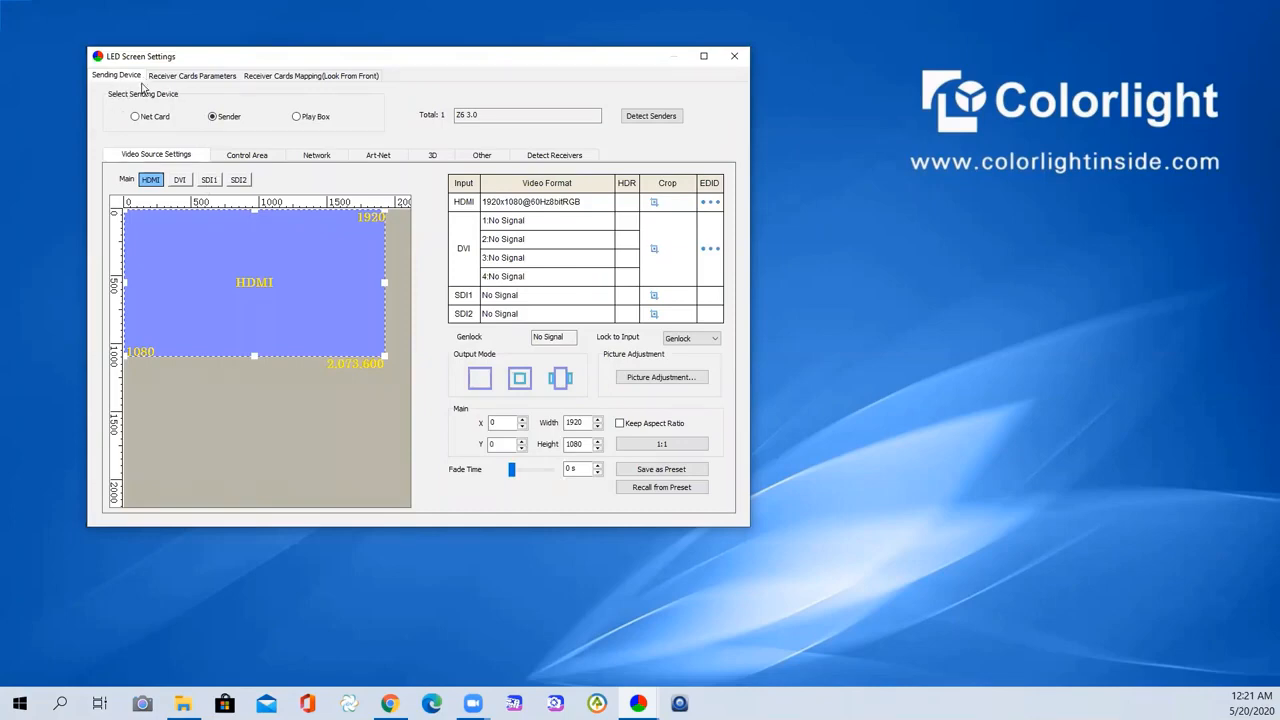
- View Receiver Cards Parameters, check the Receiver Cards Mapping layout, then return to Parameters
click(203, 78)
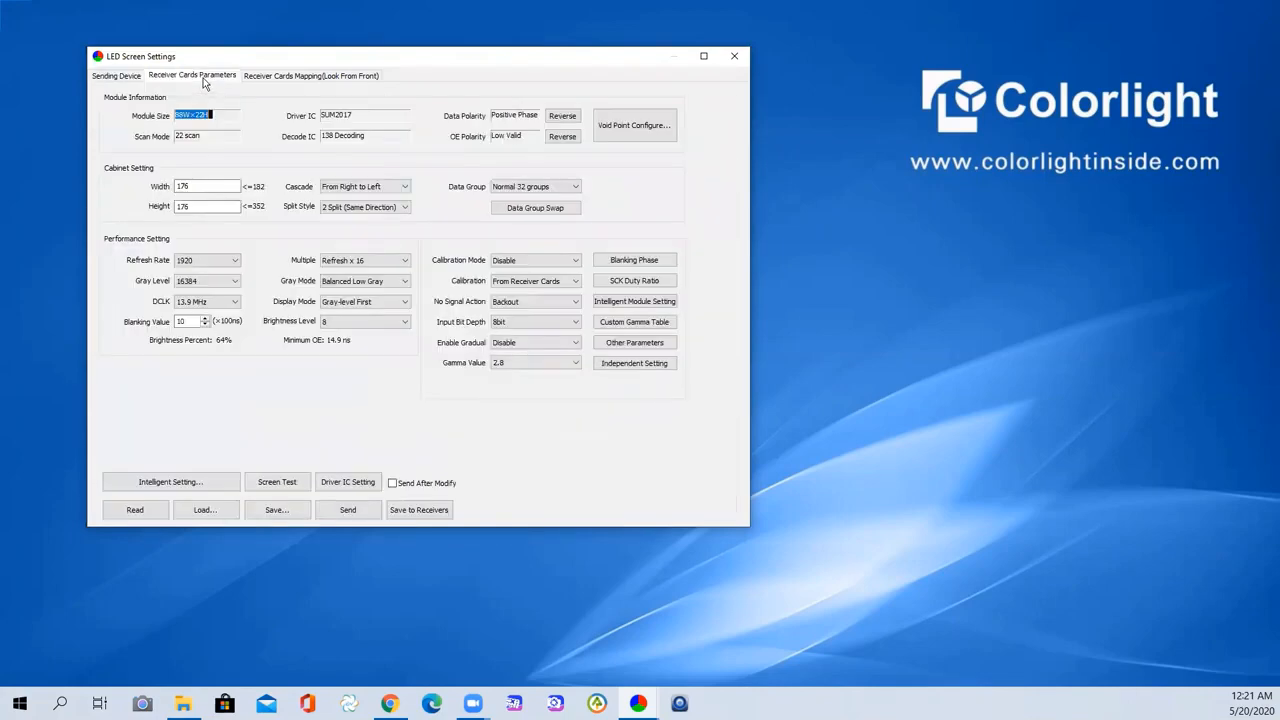
click(318, 77)
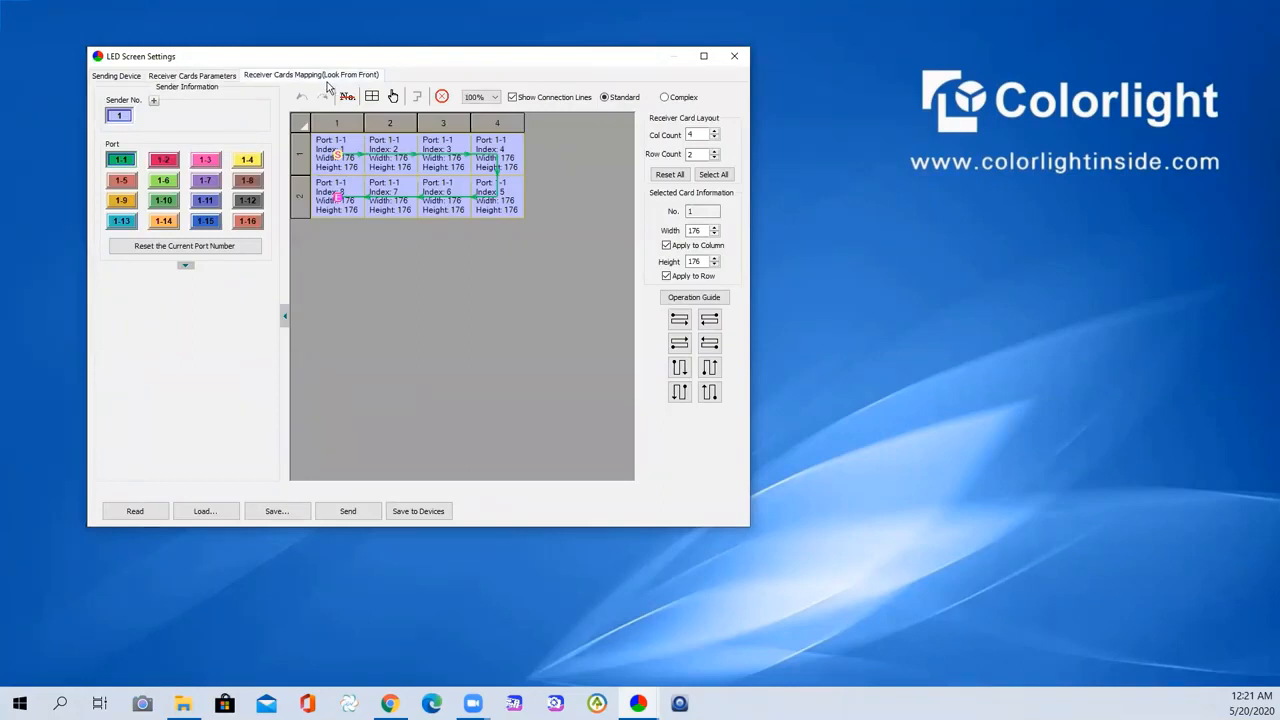
click(188, 78)
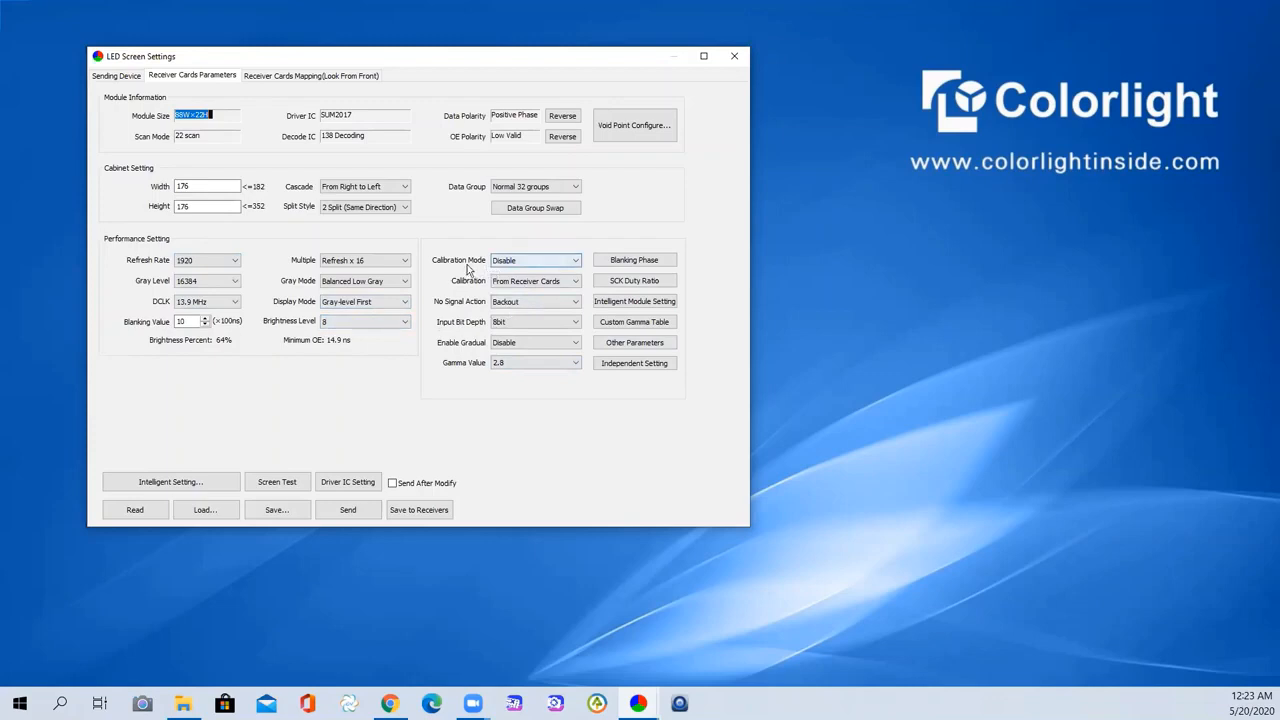
- Review calibration, no-signal and bit depth options, keeping Disable, From Receiver Cards, Backout and 8bit
click(516, 262)
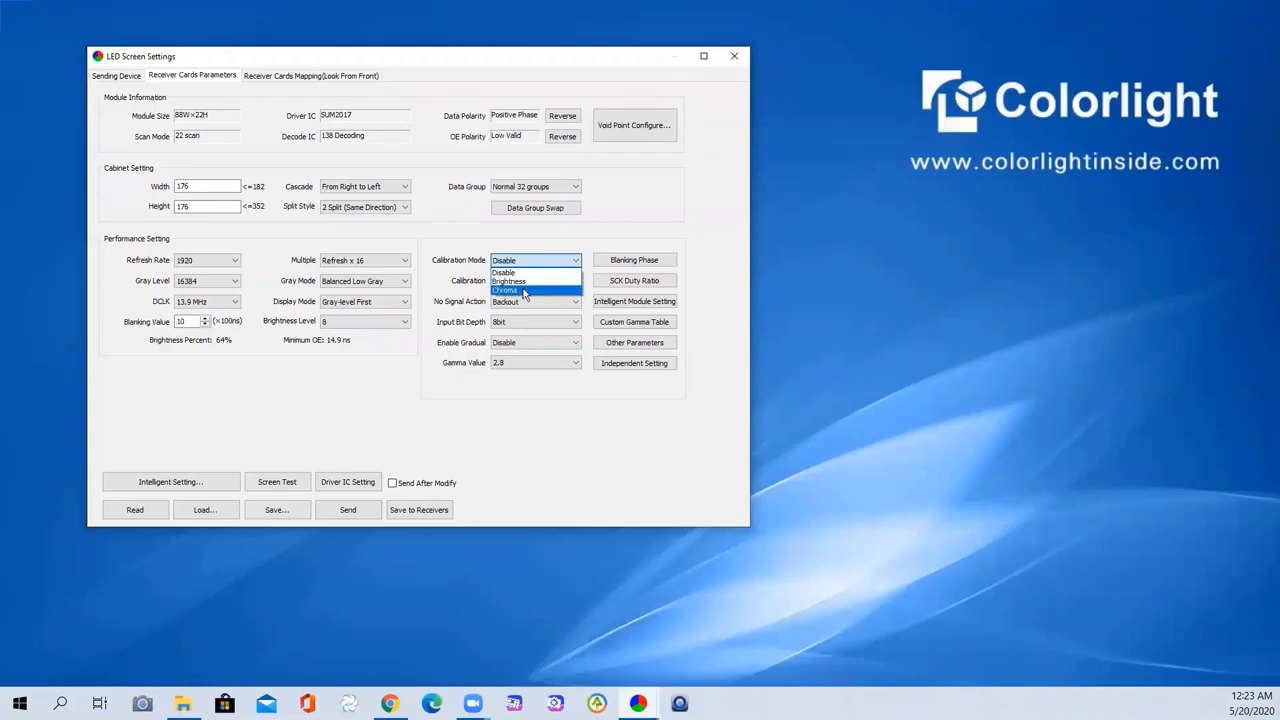
click(454, 240)
click(513, 286)
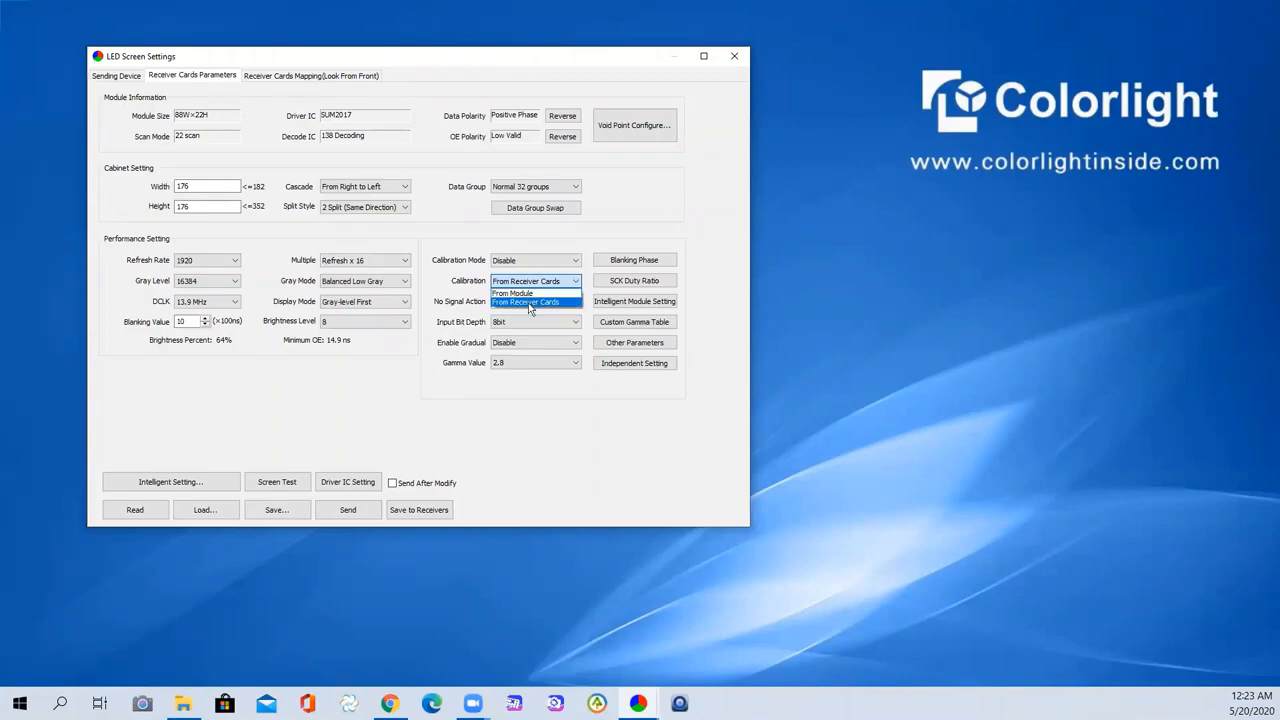
click(531, 302)
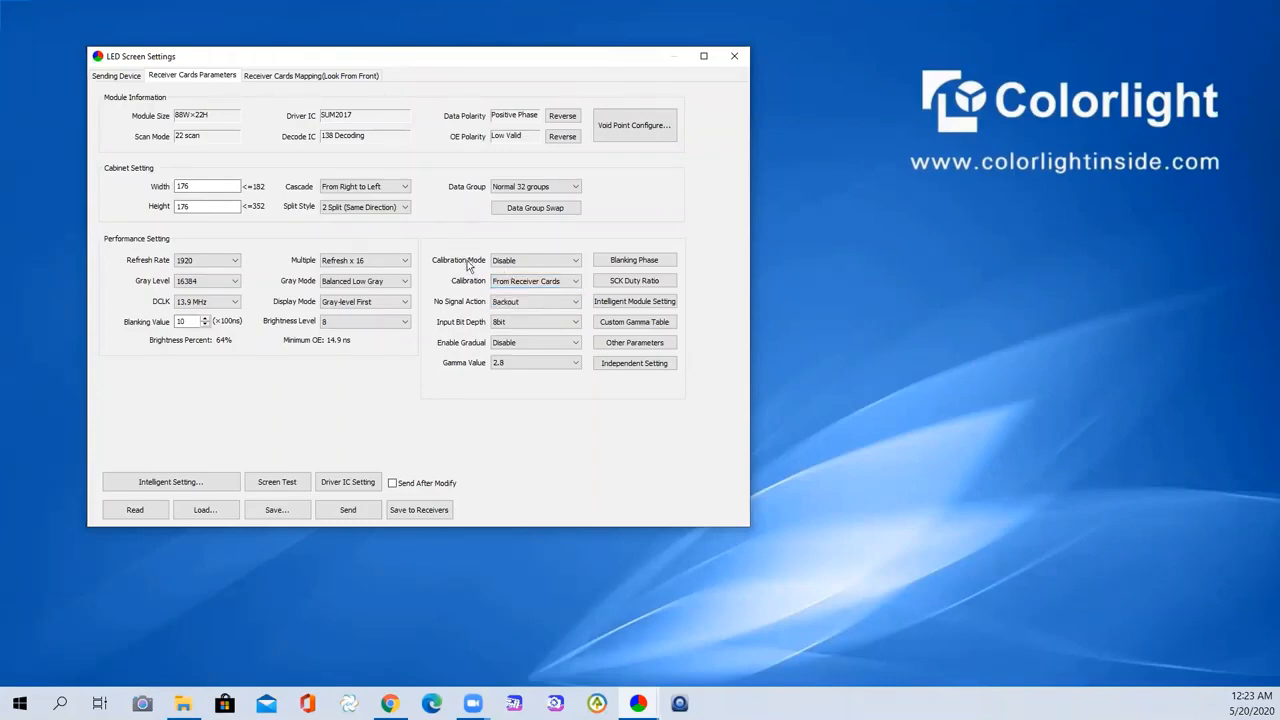
click(560, 303)
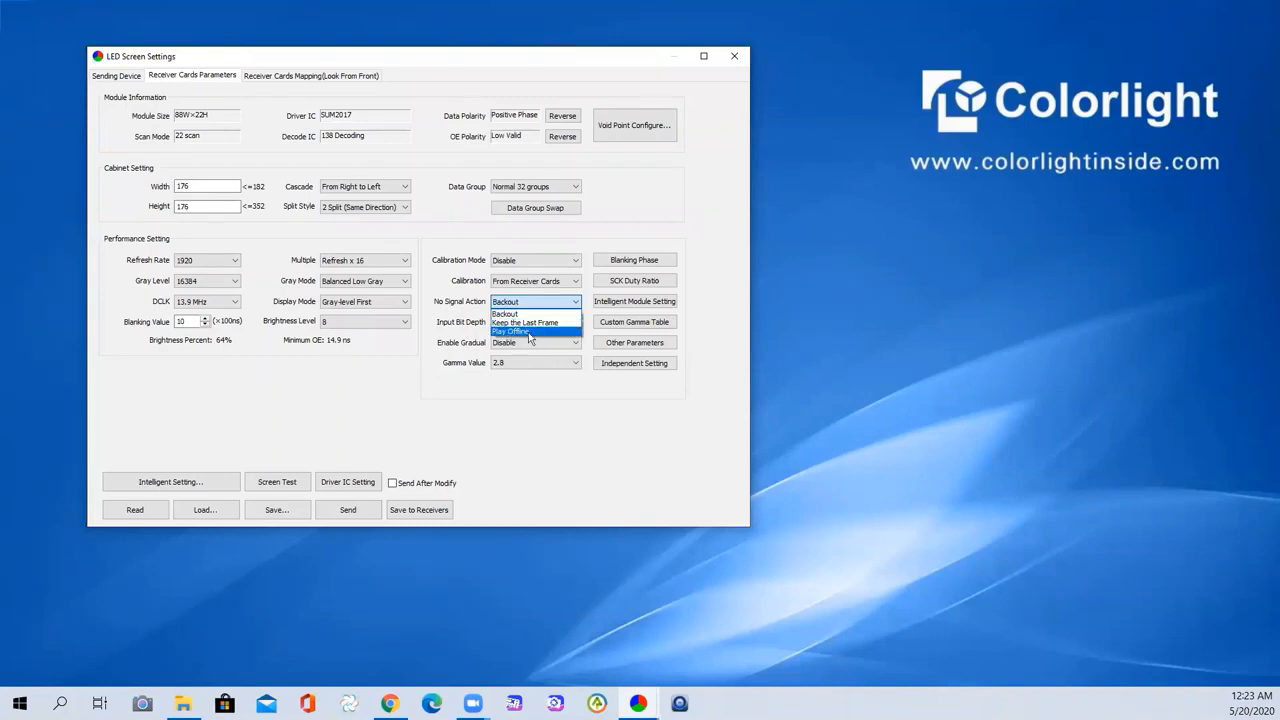
click(451, 244)
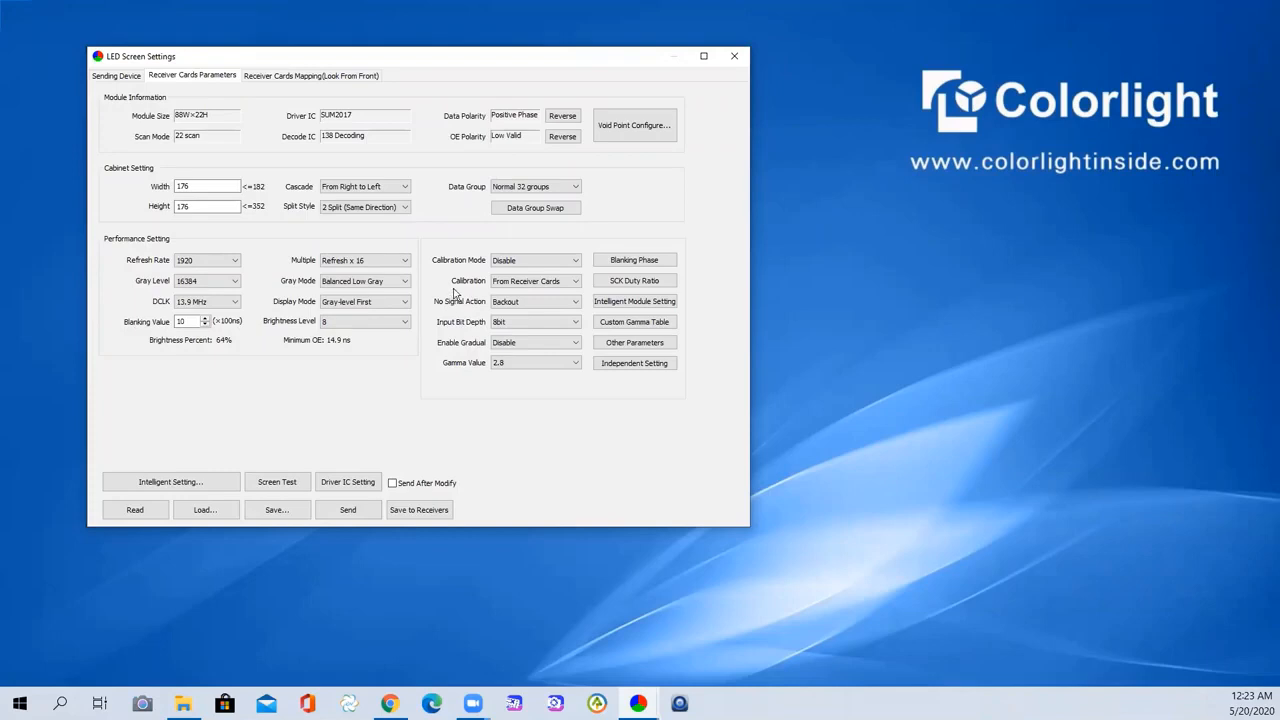
click(511, 325)
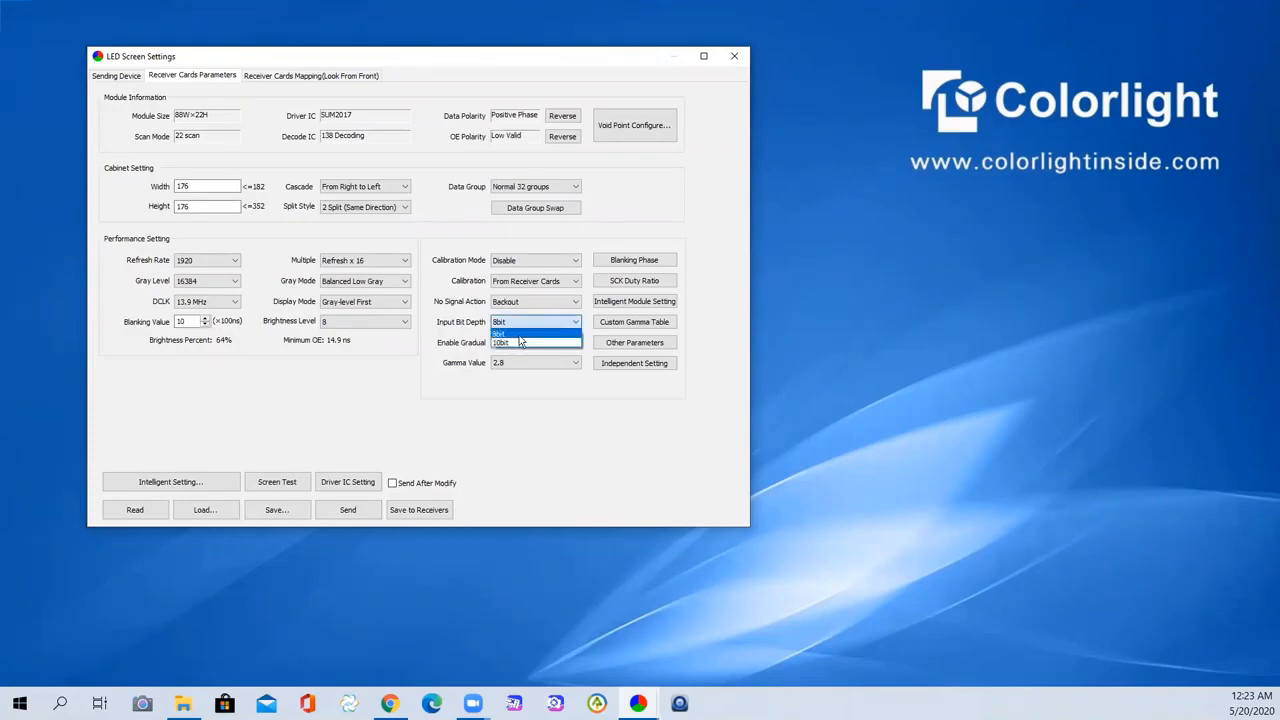
click(425, 379)
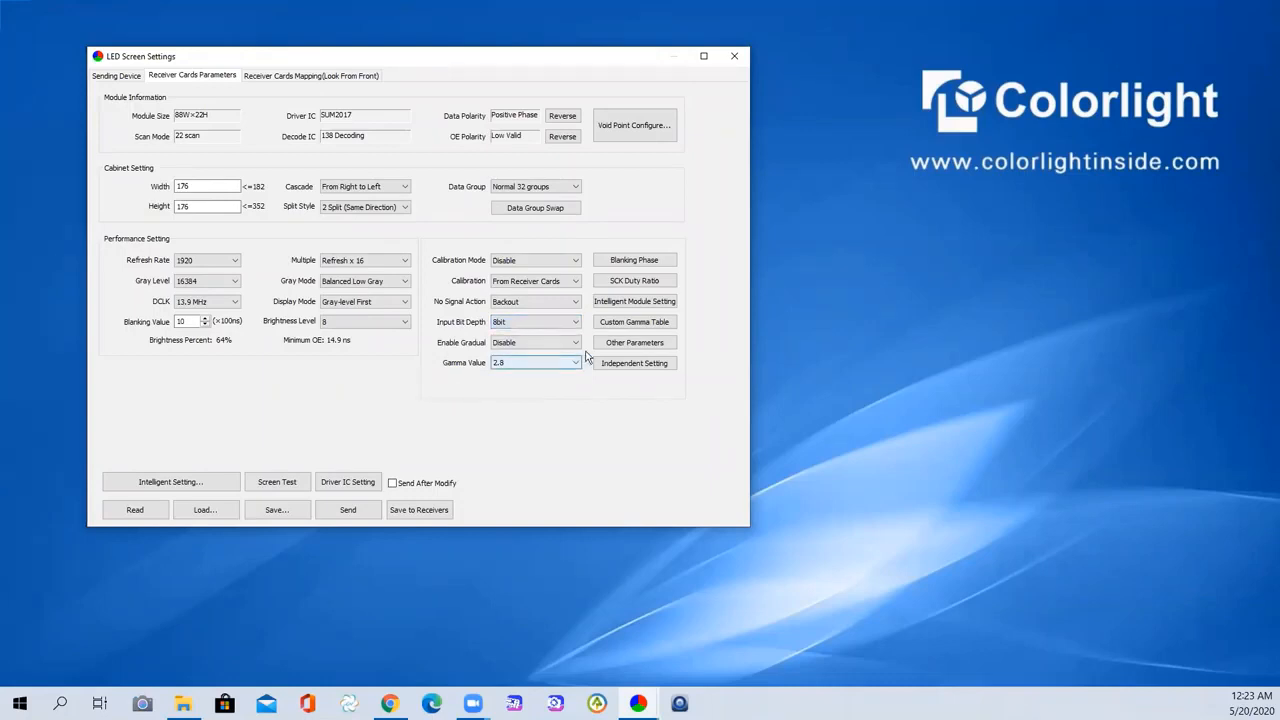
- Set Gamma Value to Custom 2.8 and open the Custom Gamma Table
click(556, 365)
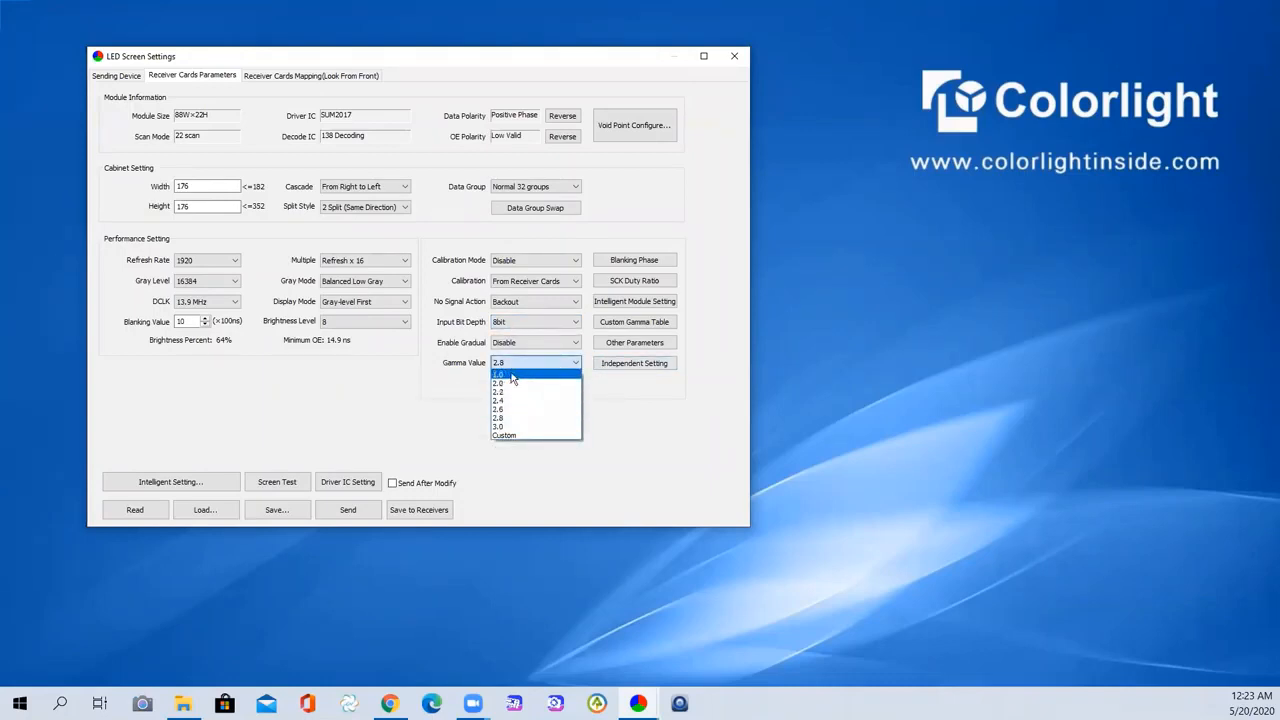
click(523, 436)
click(566, 360)
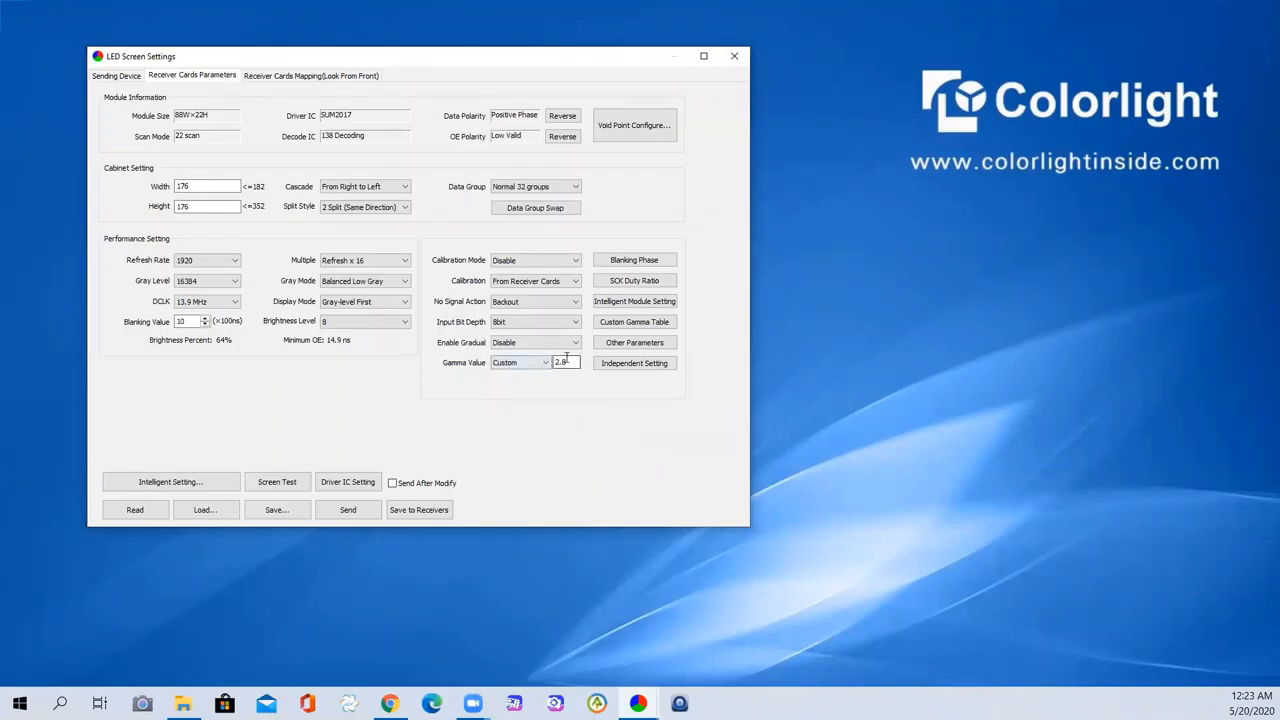
click(614, 323)
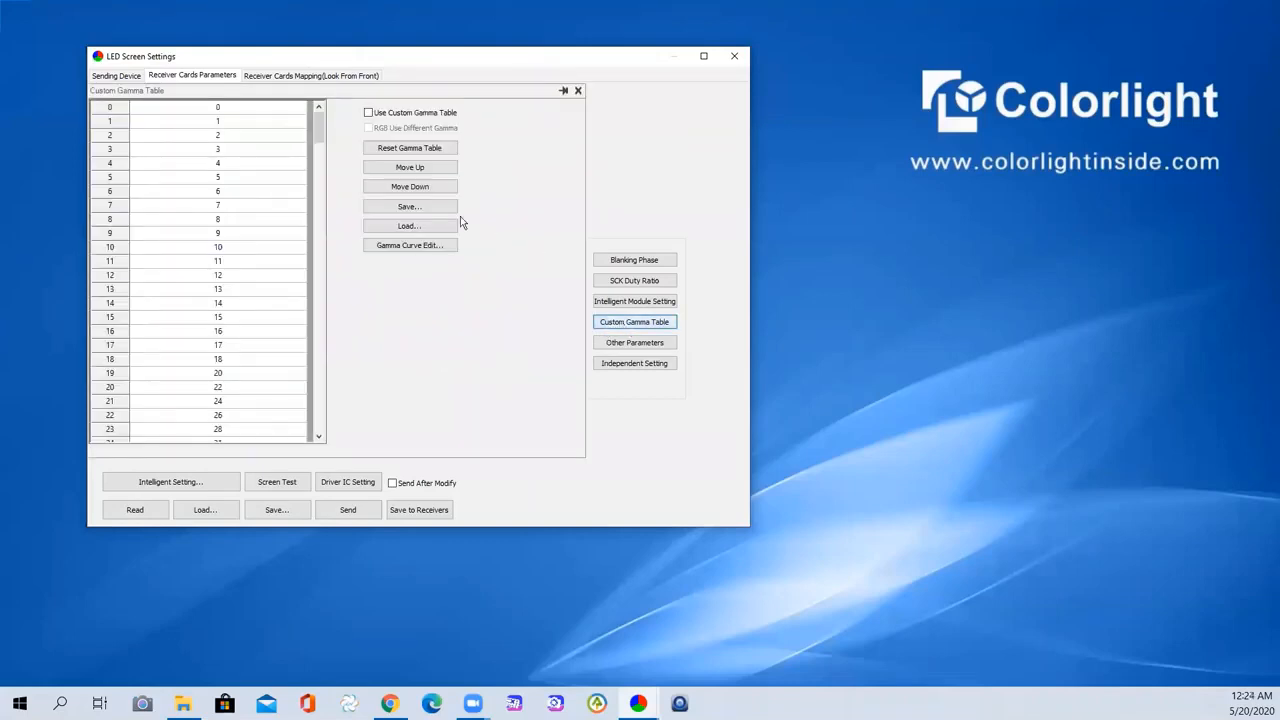
- Select row 4 of the custom gamma table, then close the table
click(234, 164)
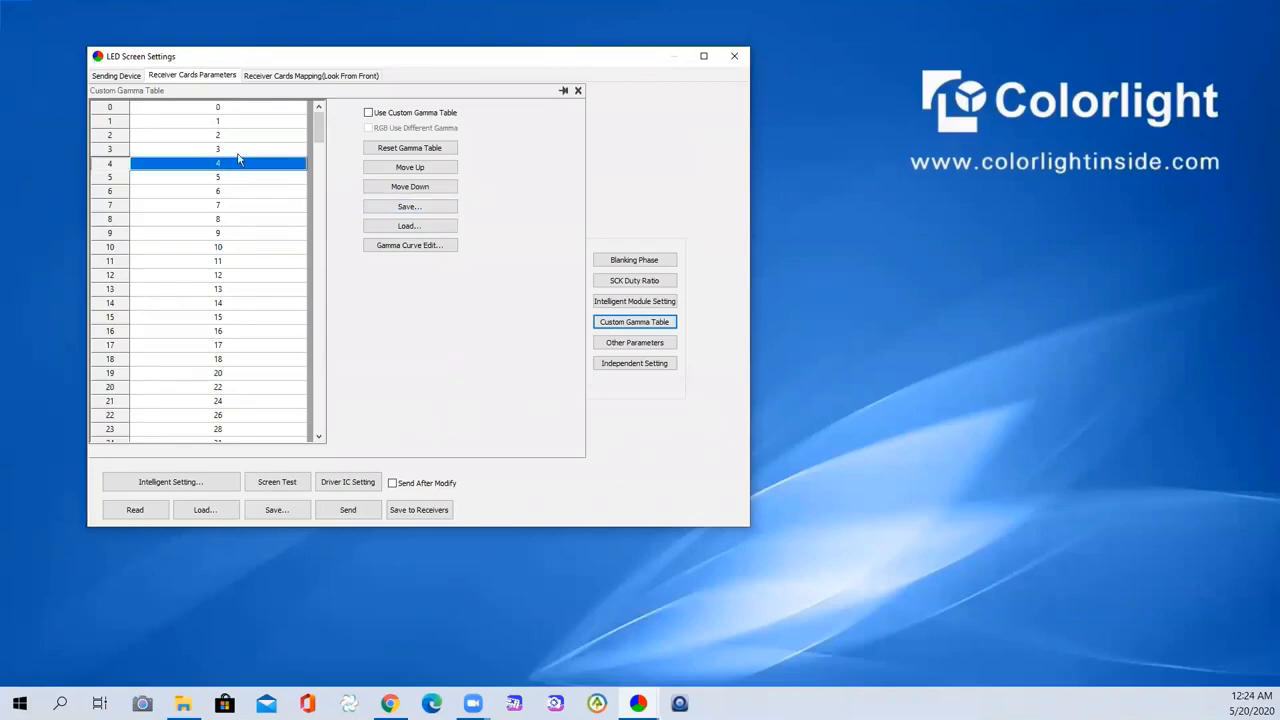
click(577, 91)
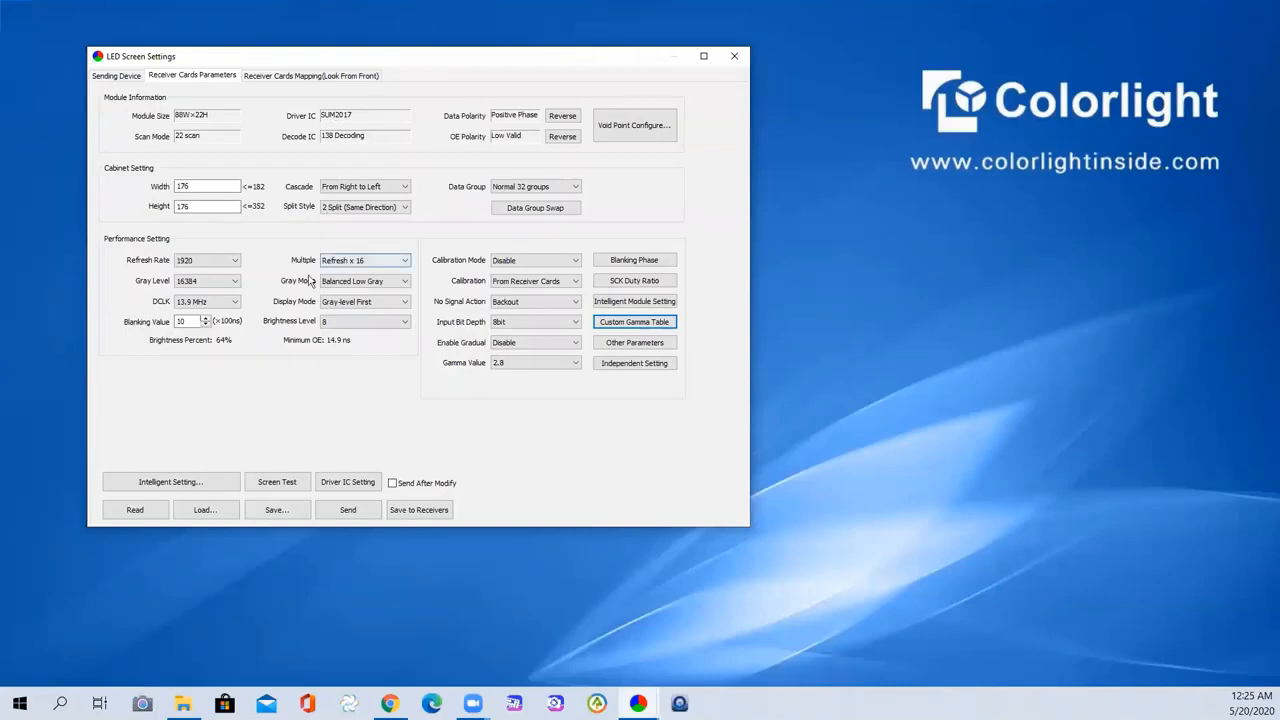
- Try gray level 65536, then settle on gray level 32768 with refresh rate 1920
click(226, 286)
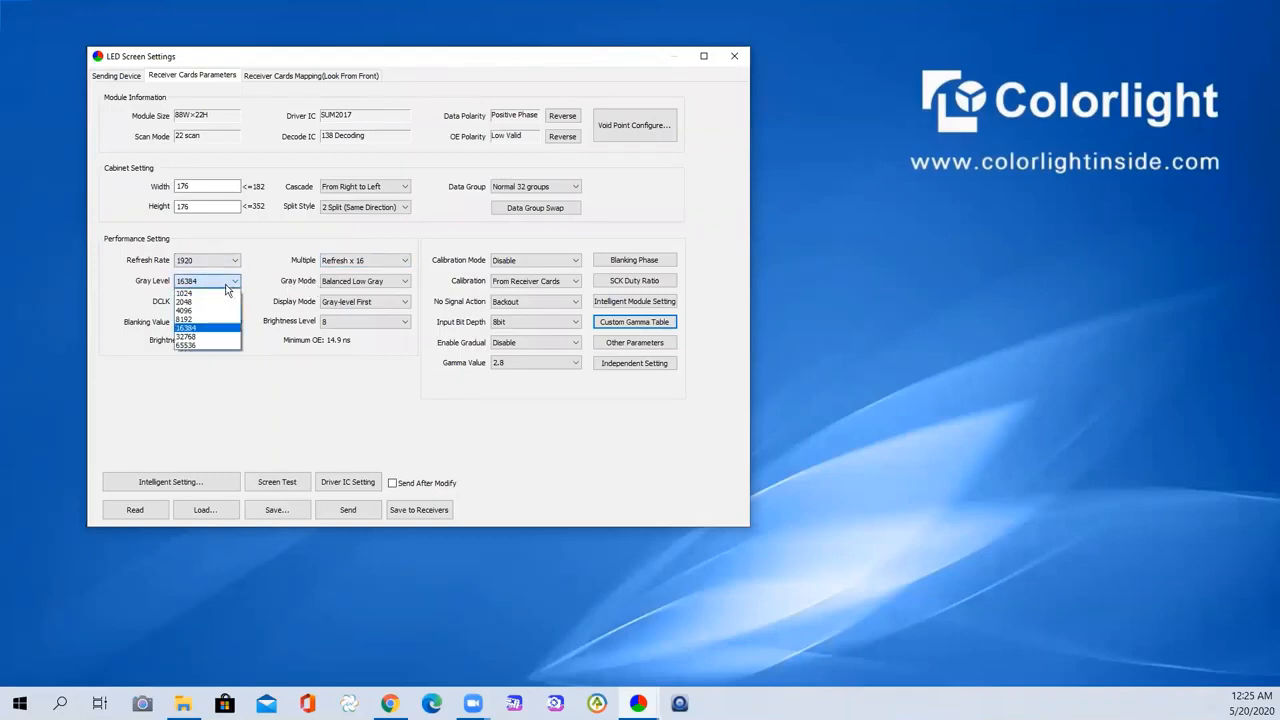
click(198, 346)
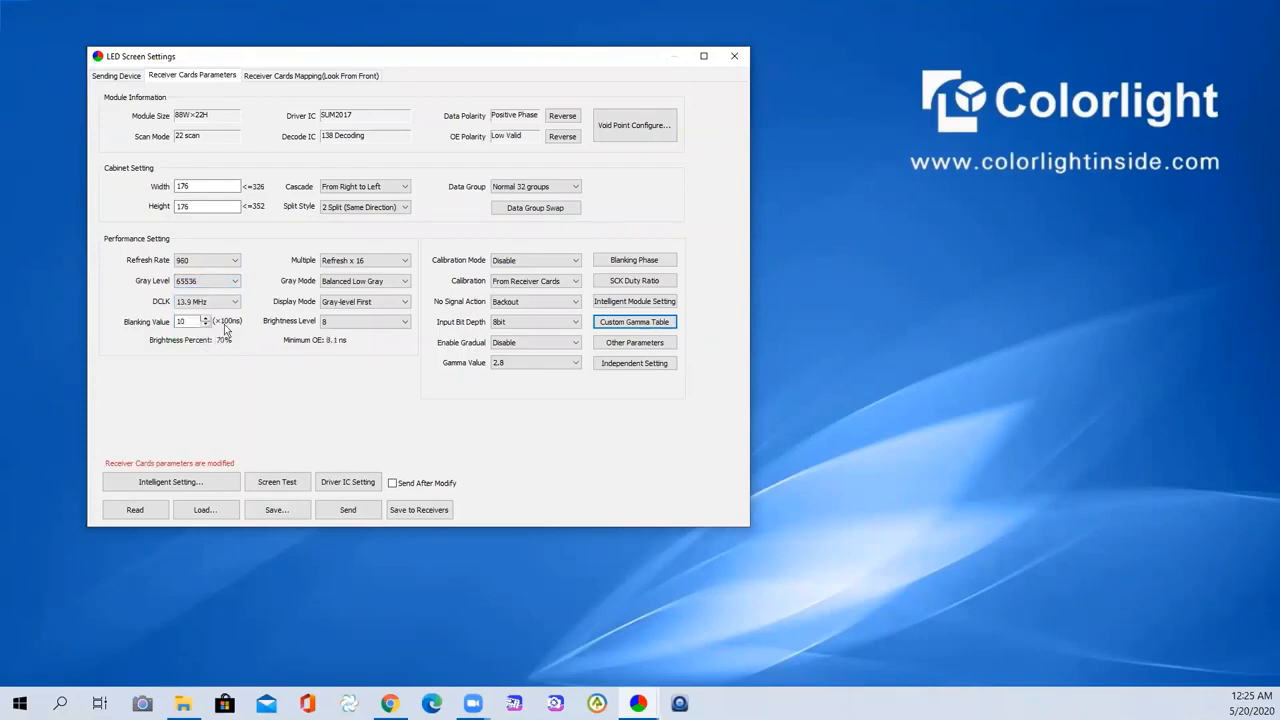
click(210, 261)
click(198, 284)
click(205, 285)
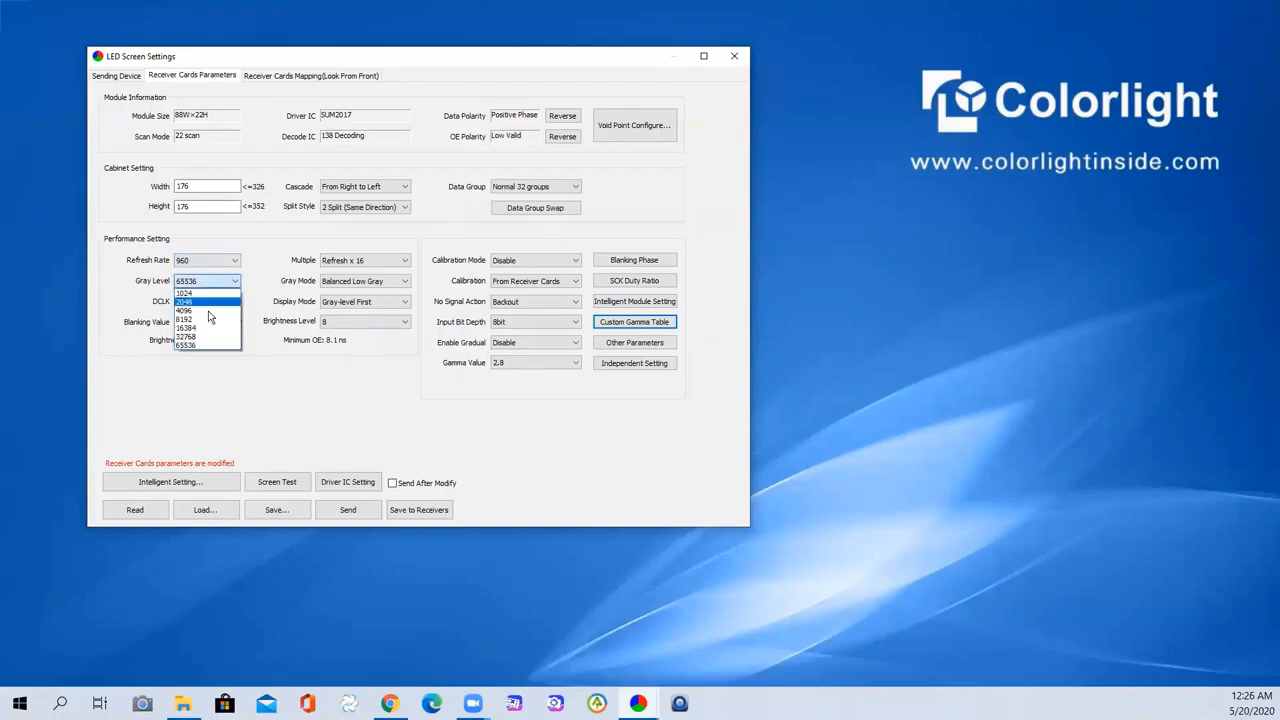
click(204, 340)
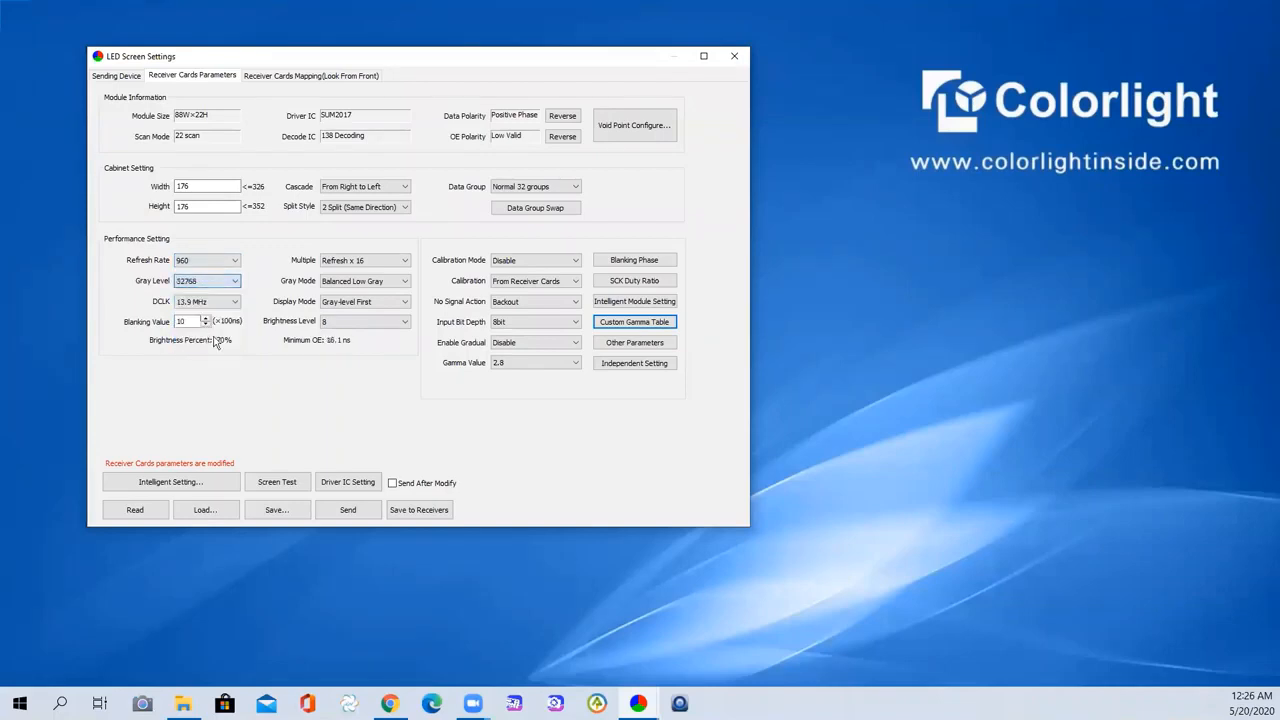
click(200, 261)
click(203, 290)
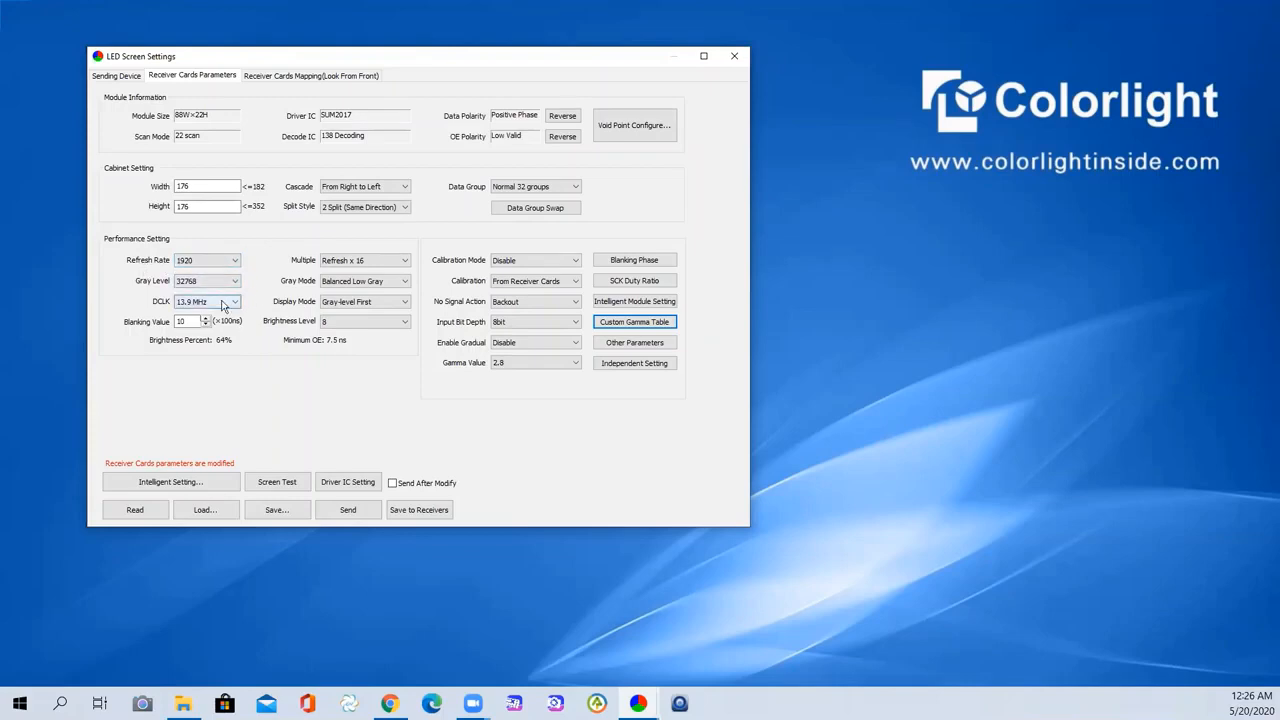
- Try DCLK frequencies 17.9, 20.8 and 31.3 MHz
click(222, 304)
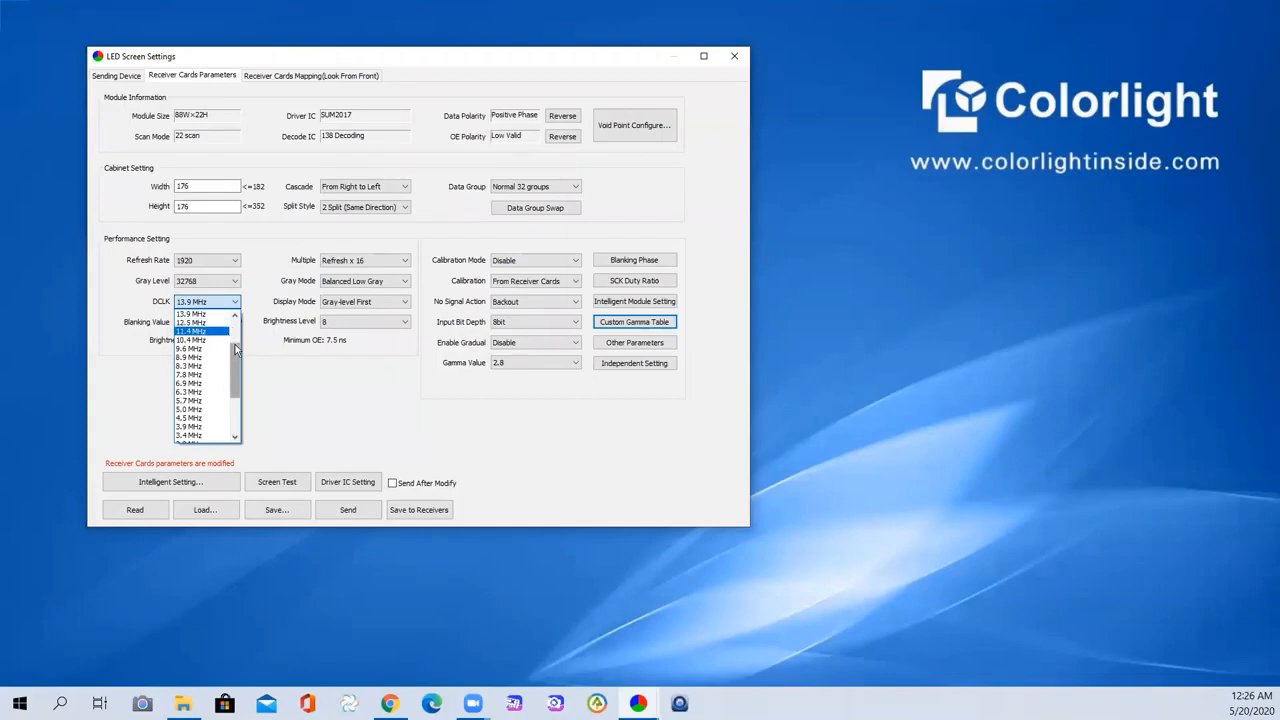
scroll(236, 341, up, 2)
scroll(236, 340, up, 1)
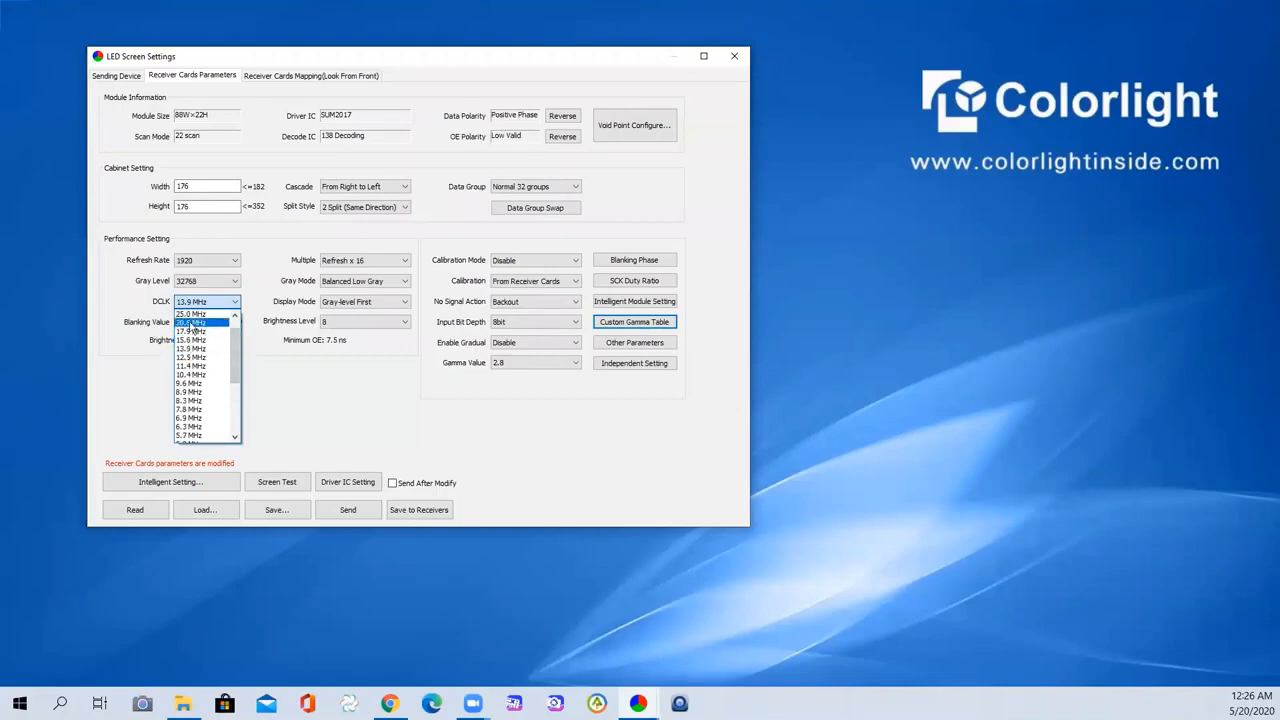
click(190, 332)
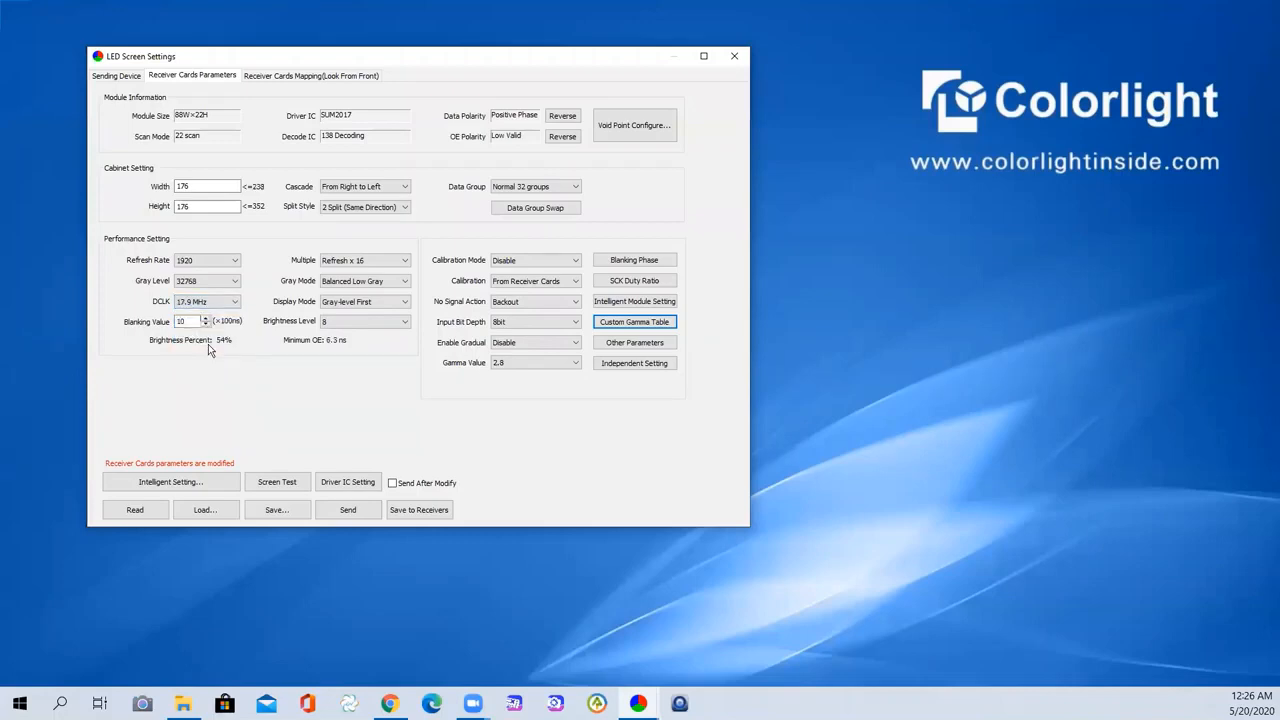
click(223, 304)
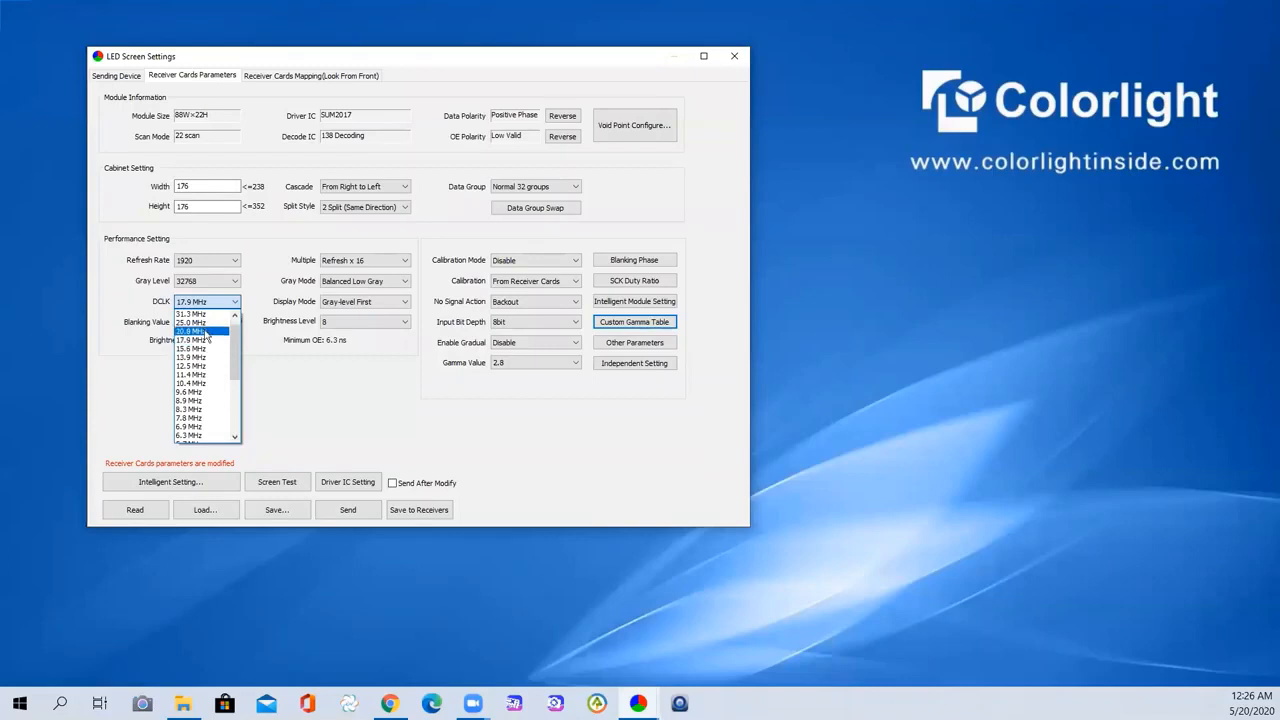
click(200, 331)
click(229, 304)
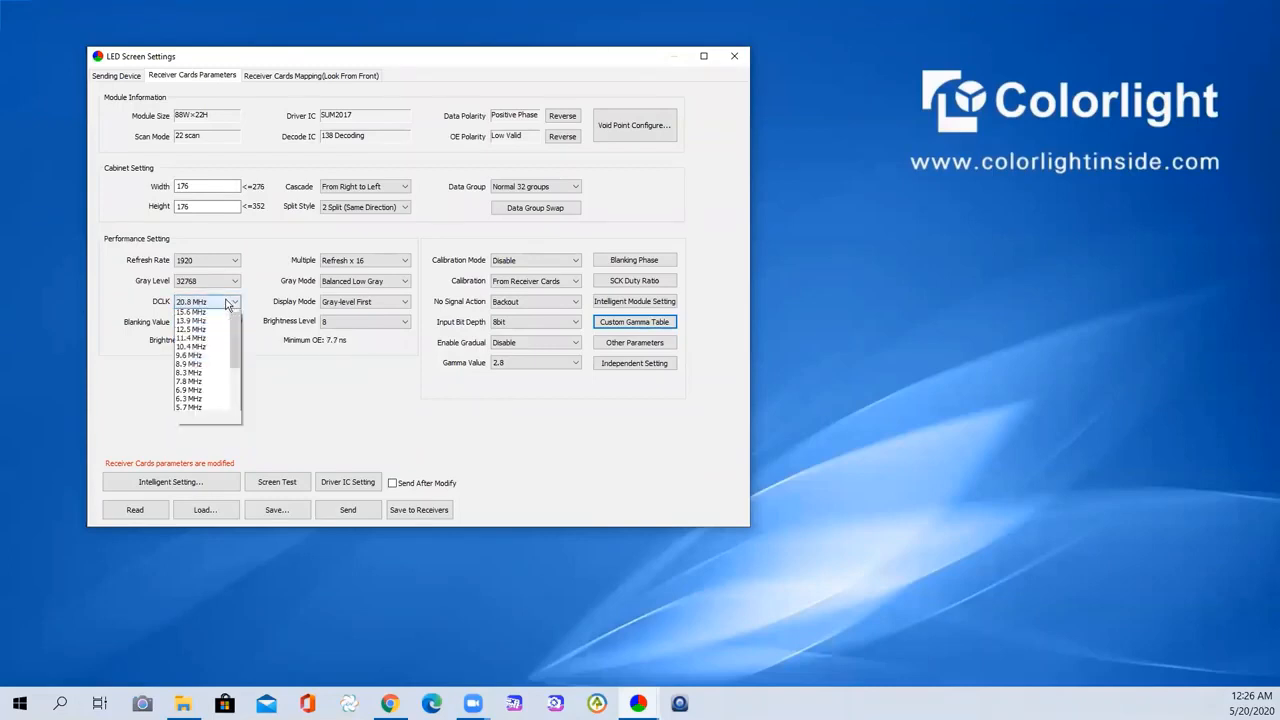
click(190, 323)
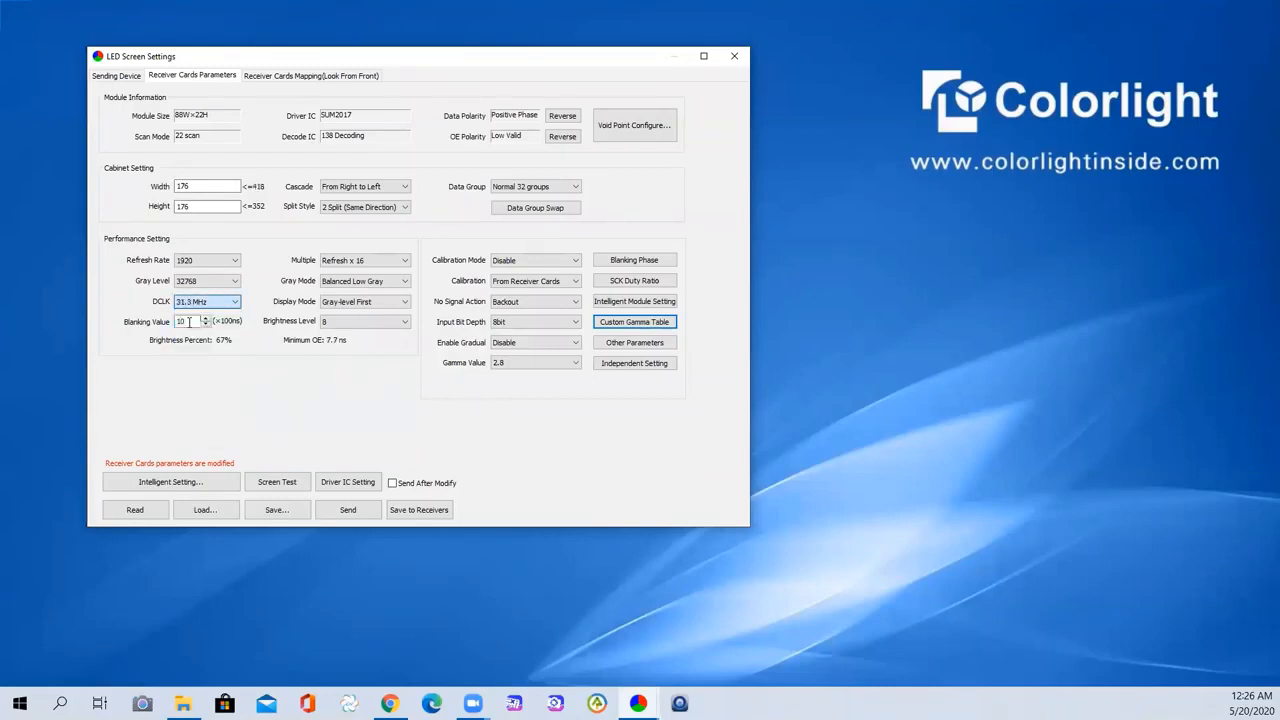
- Cycle DCLK through 20.8 and 13.9 MHz, finally setting it to 25.0 MHz
click(205, 302)
scroll(200, 340, up, 1)
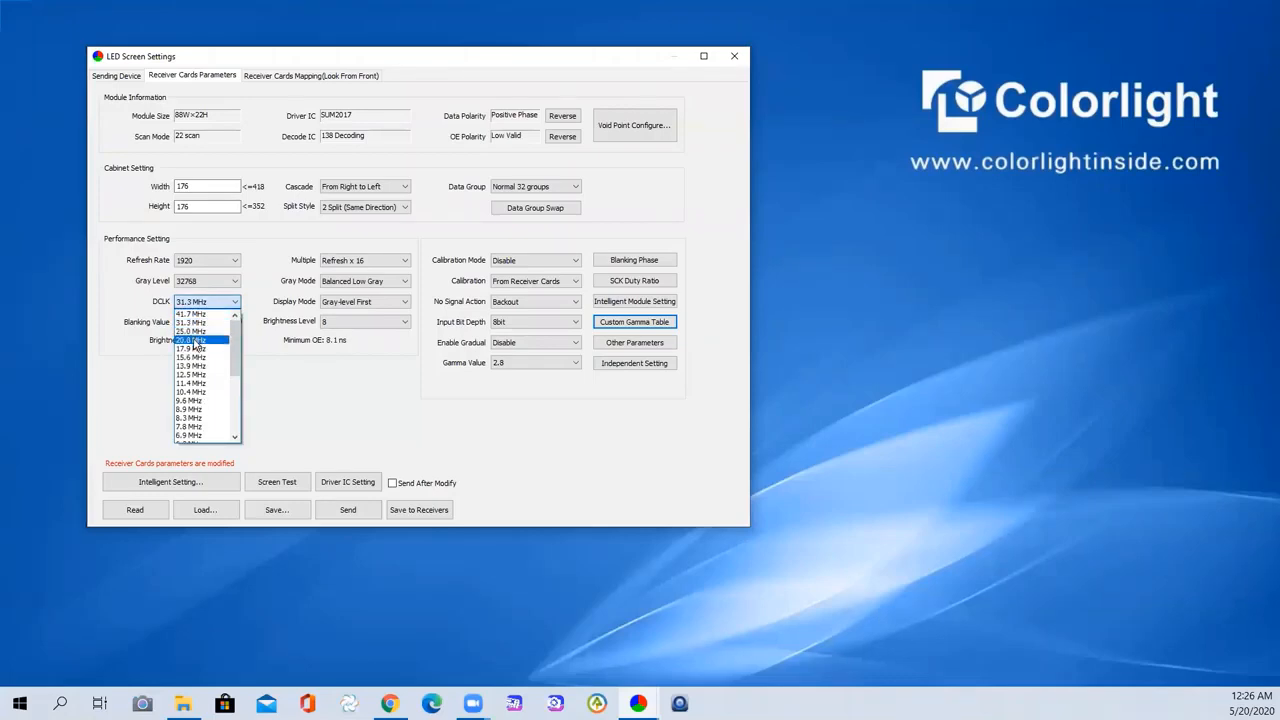
click(196, 341)
click(205, 302)
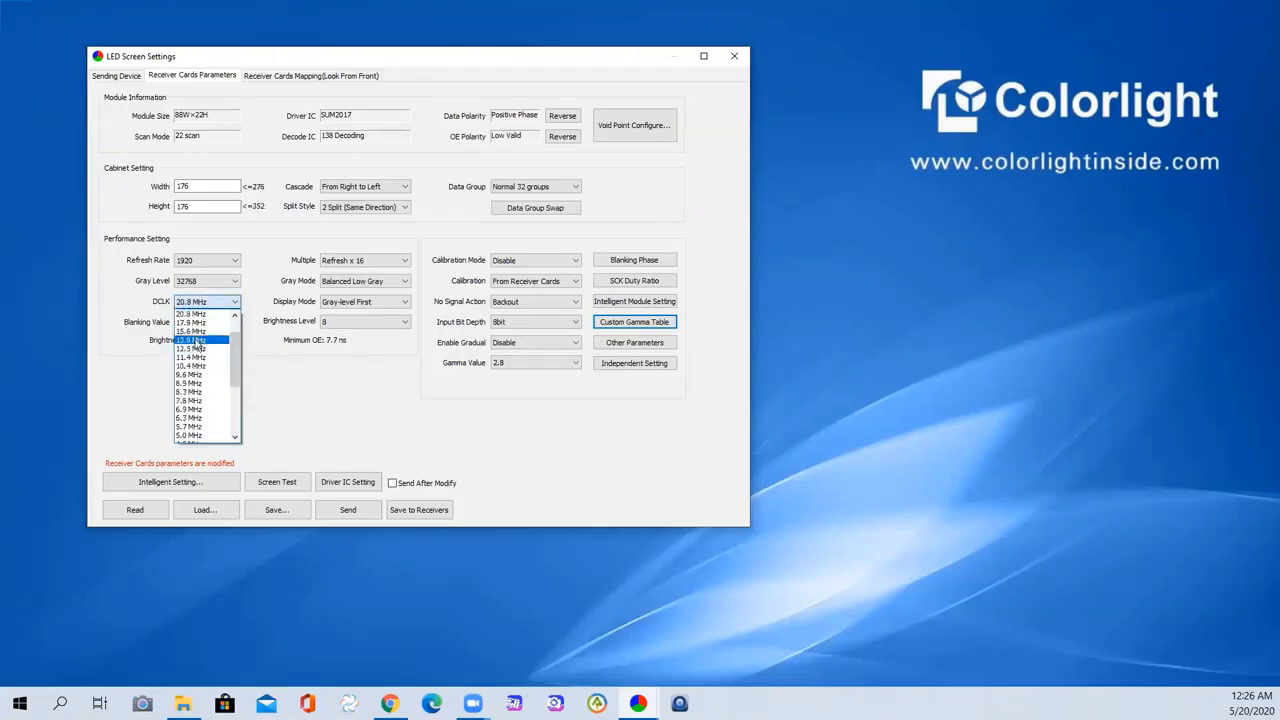
click(196, 341)
click(205, 302)
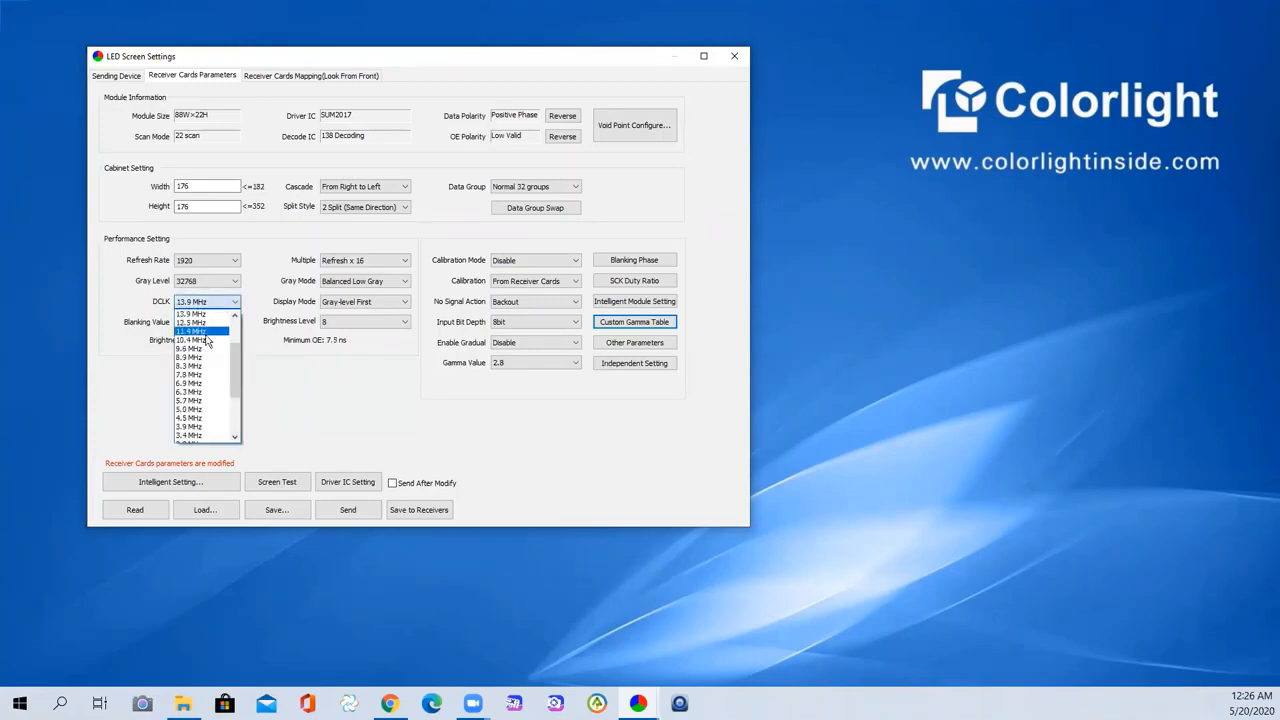
scroll(208, 342, up, 2)
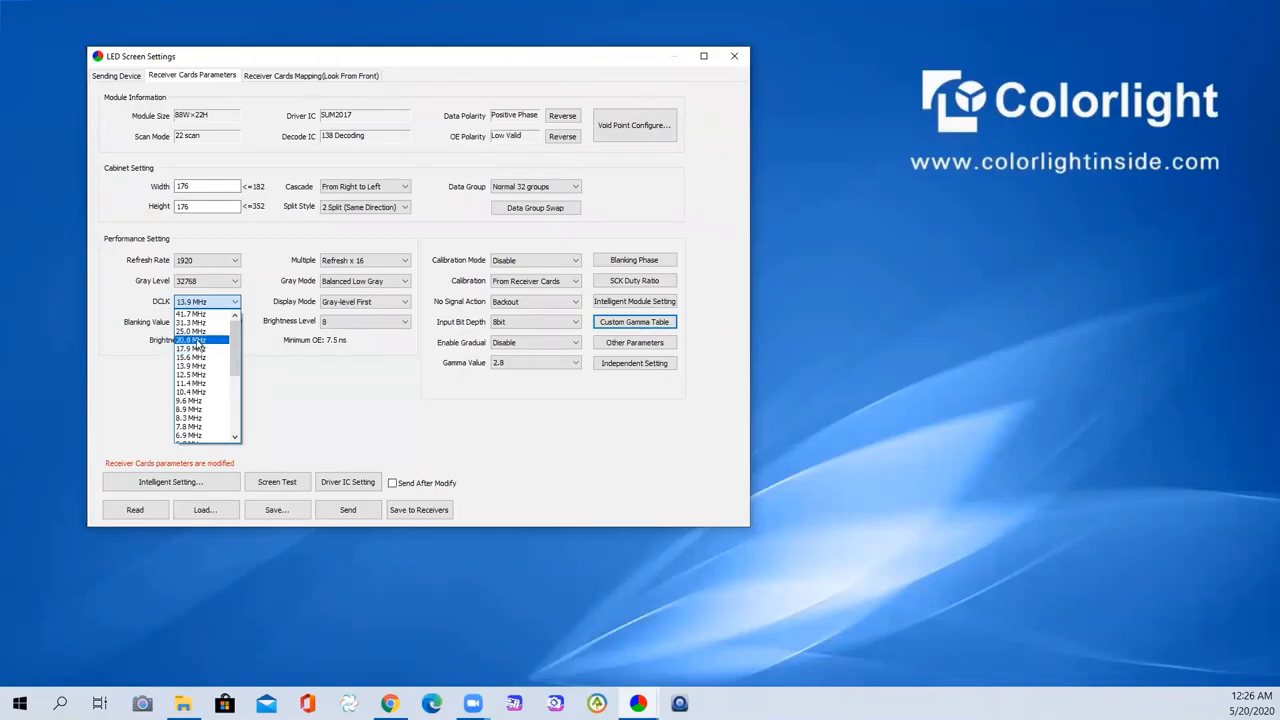
click(198, 341)
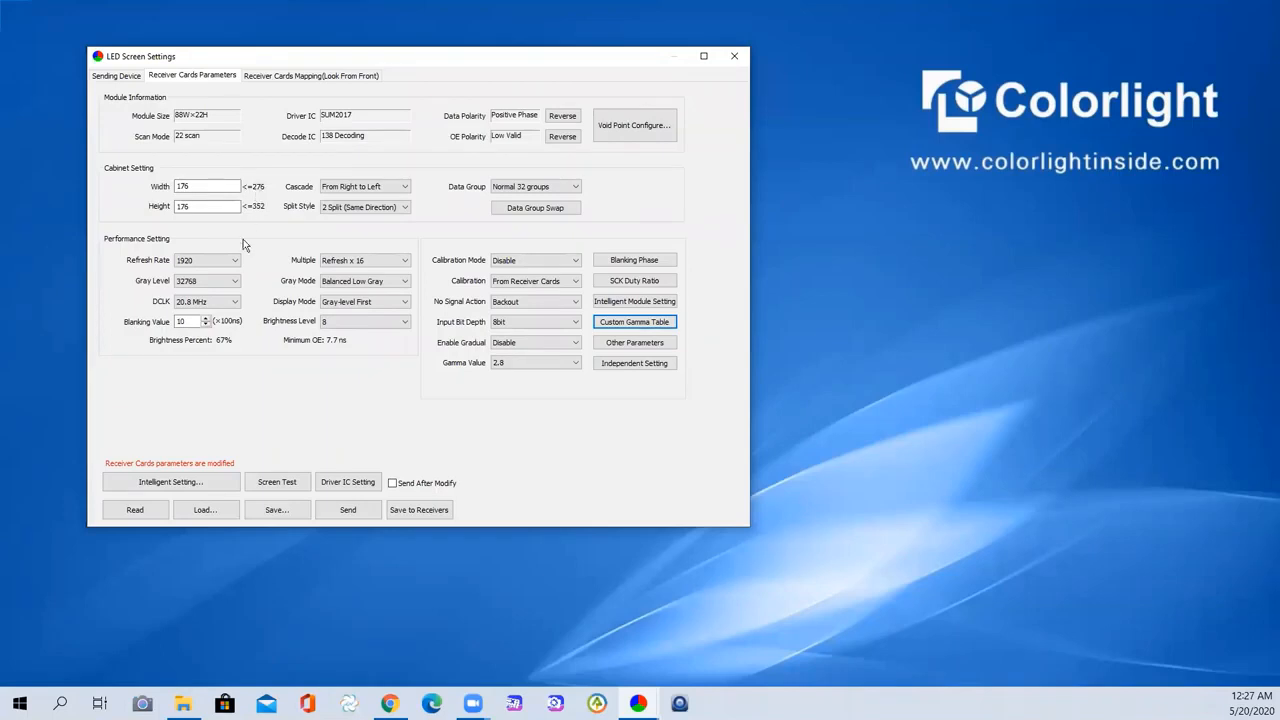
click(227, 306)
scroll(214, 336, up, 1)
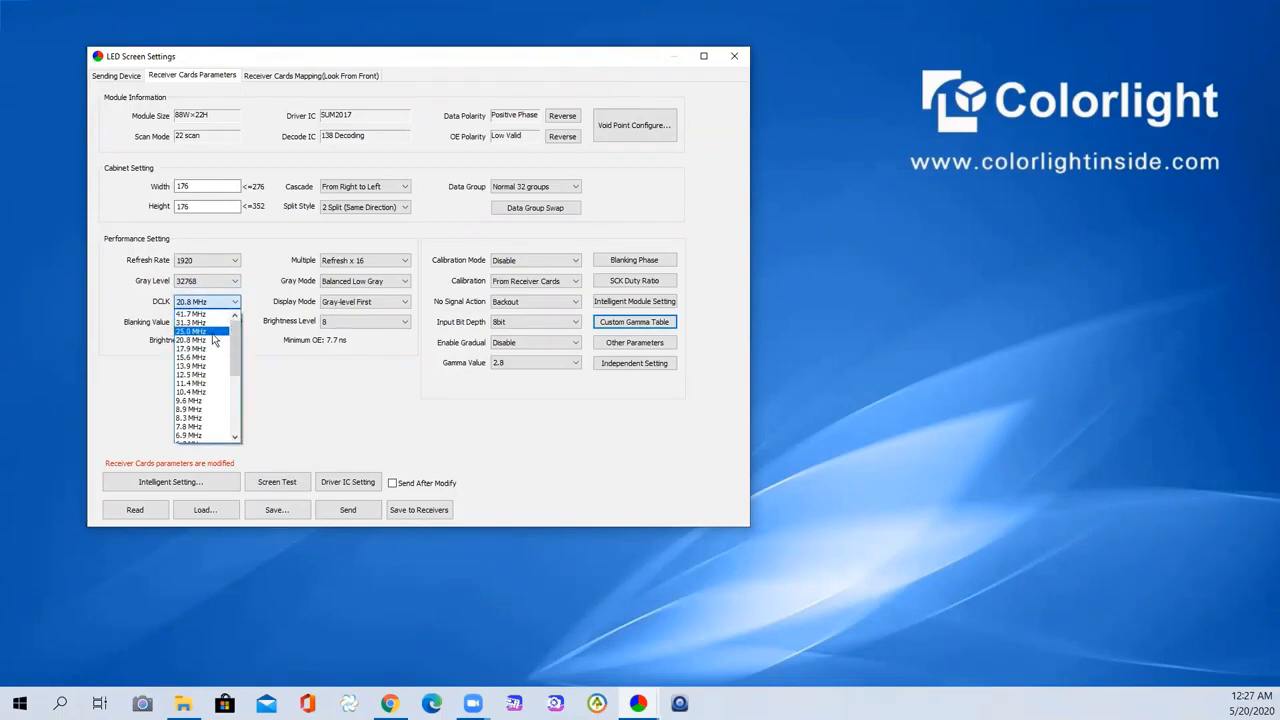
click(205, 331)
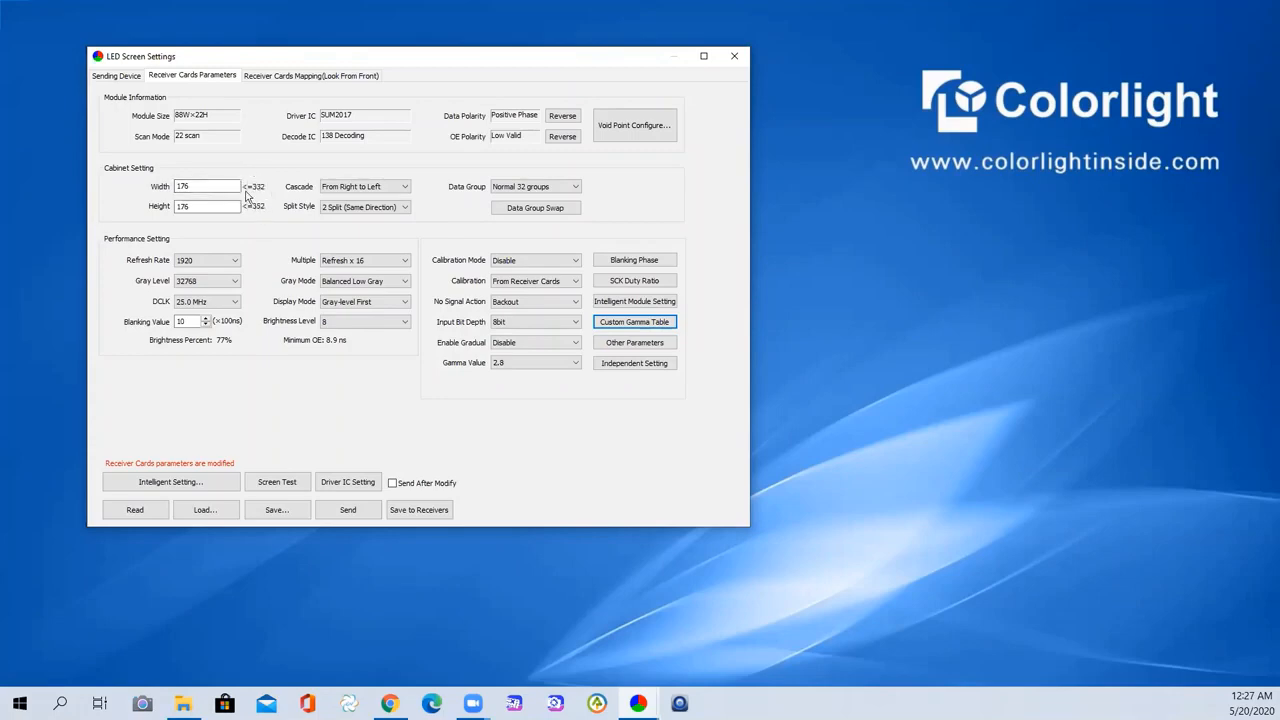
- Keep DCLK at 25.0 MHz and toggle refresh rate between 2880 and 1920, leaving 2880
click(229, 261)
click(251, 243)
click(230, 302)
click(256, 264)
click(234, 261)
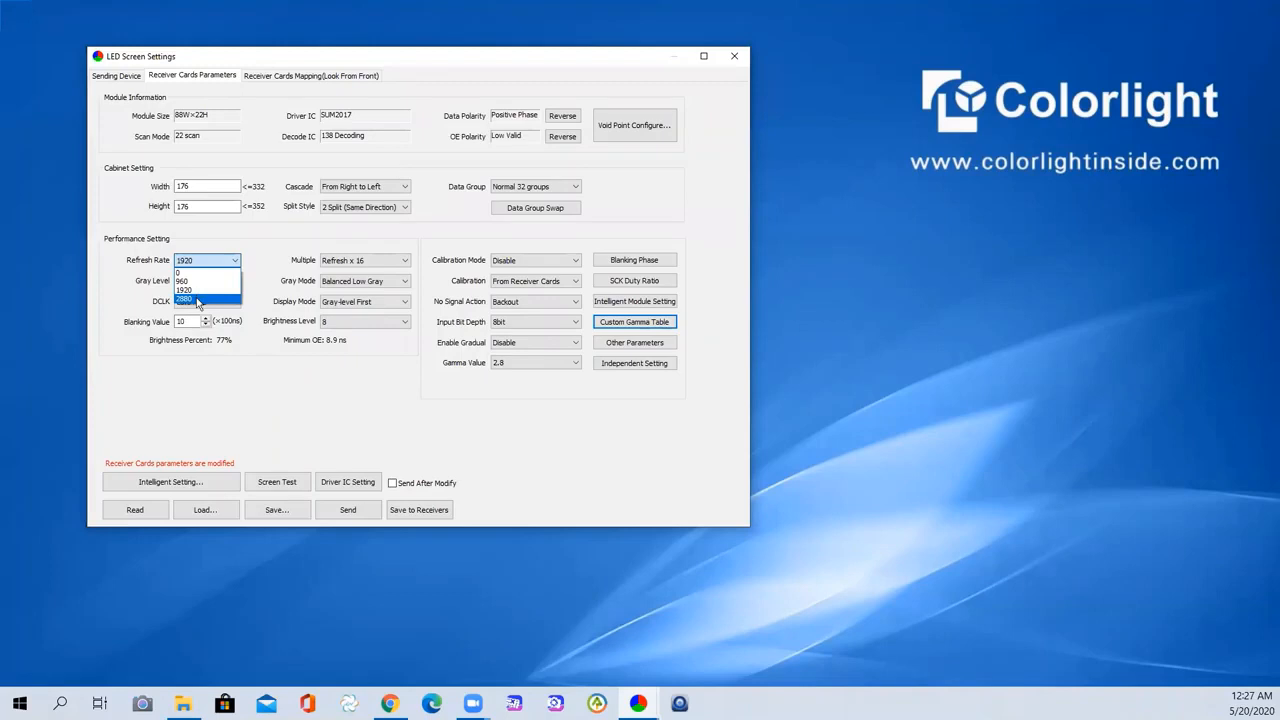
click(198, 300)
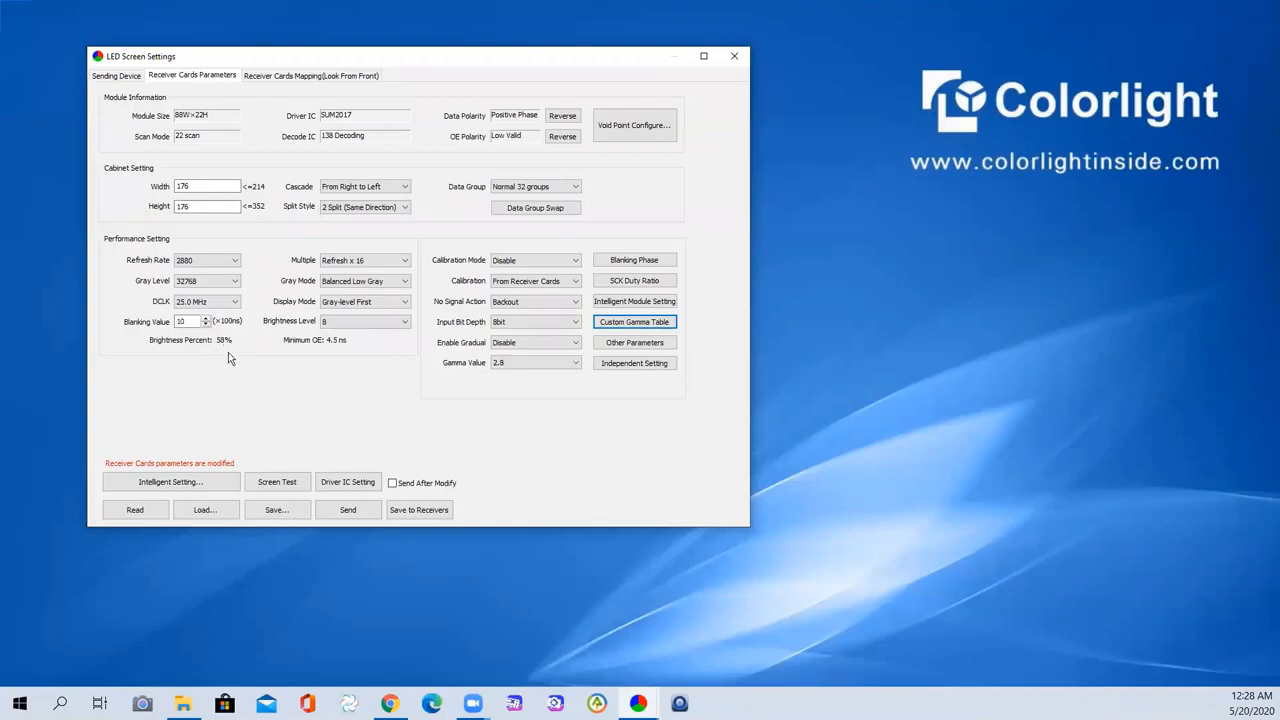
click(228, 262)
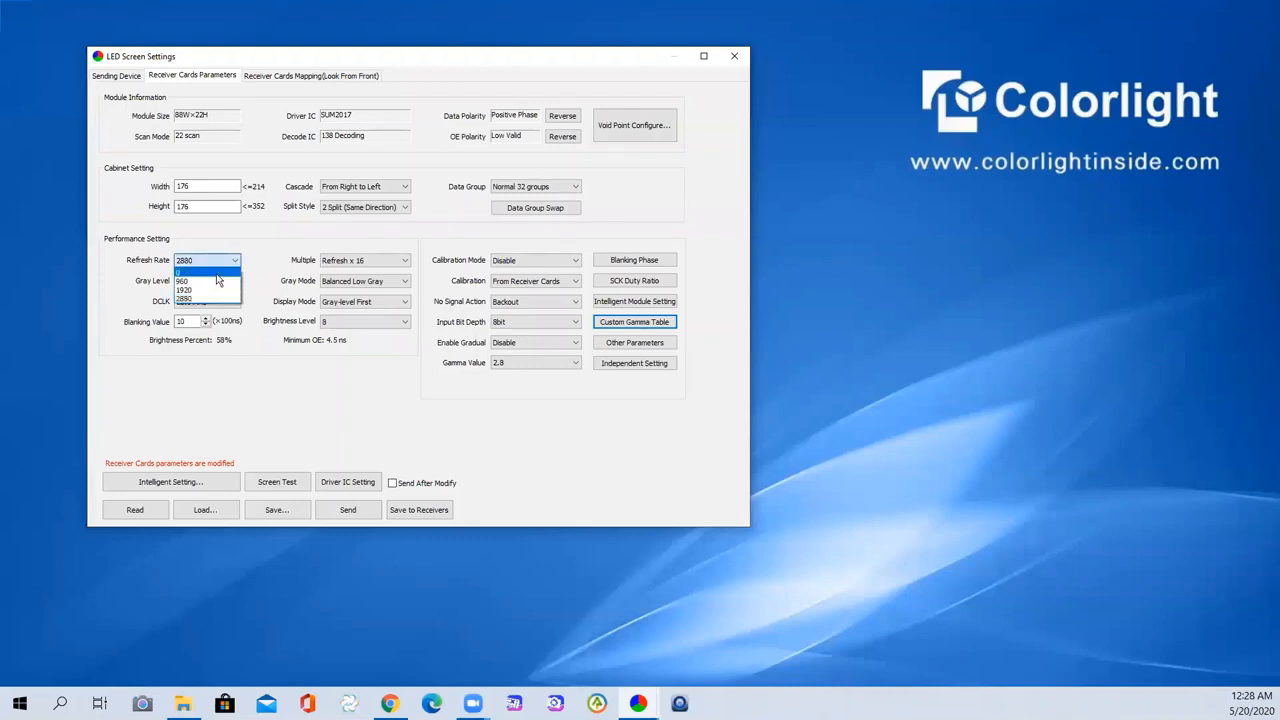
click(203, 290)
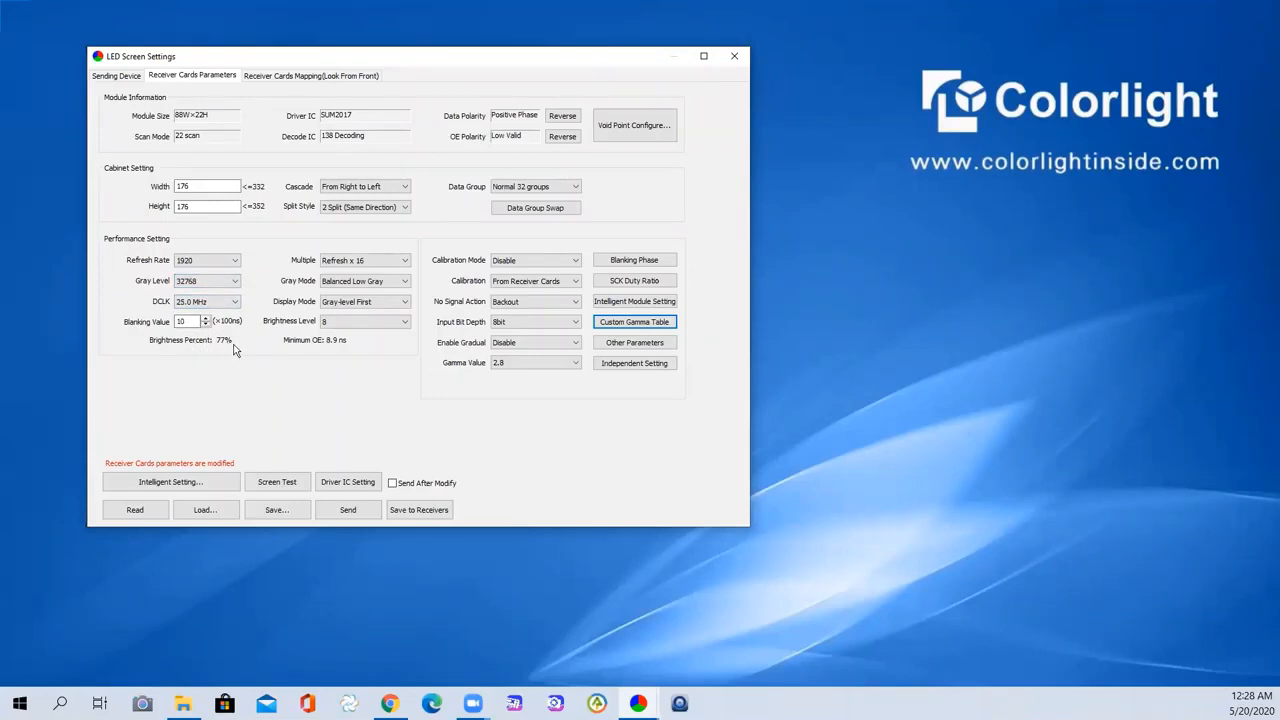
click(219, 264)
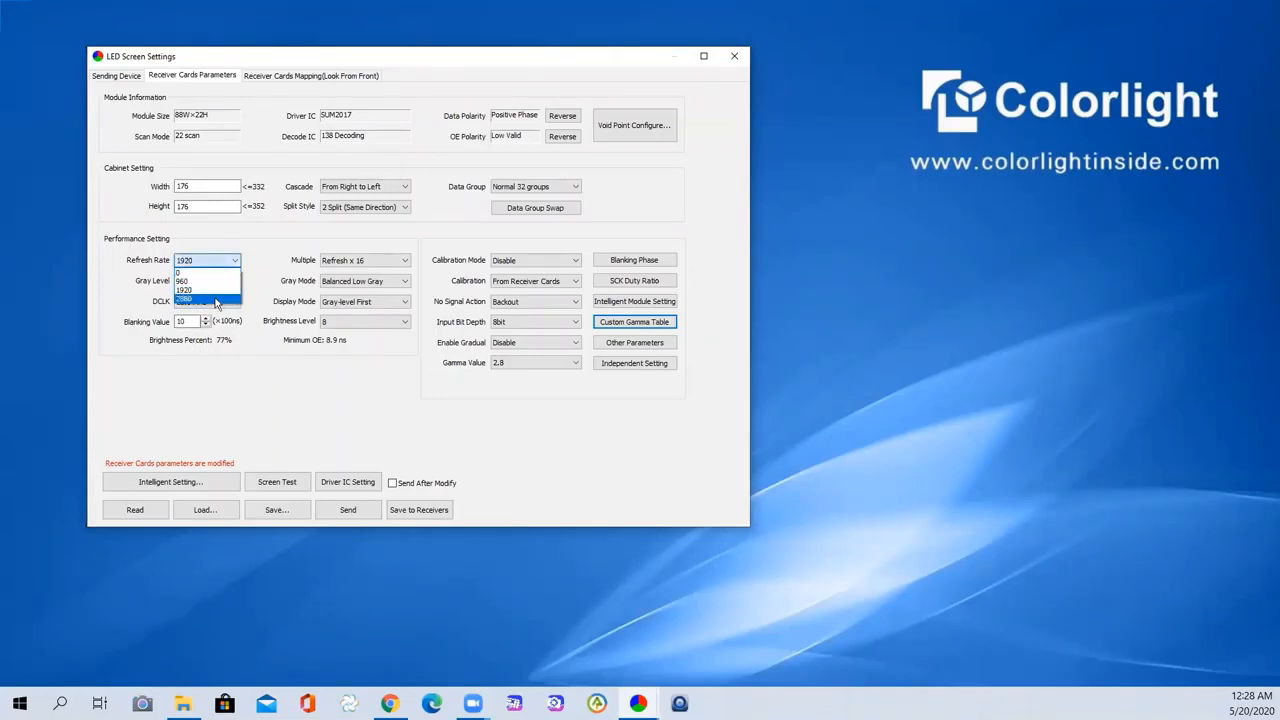
click(214, 301)
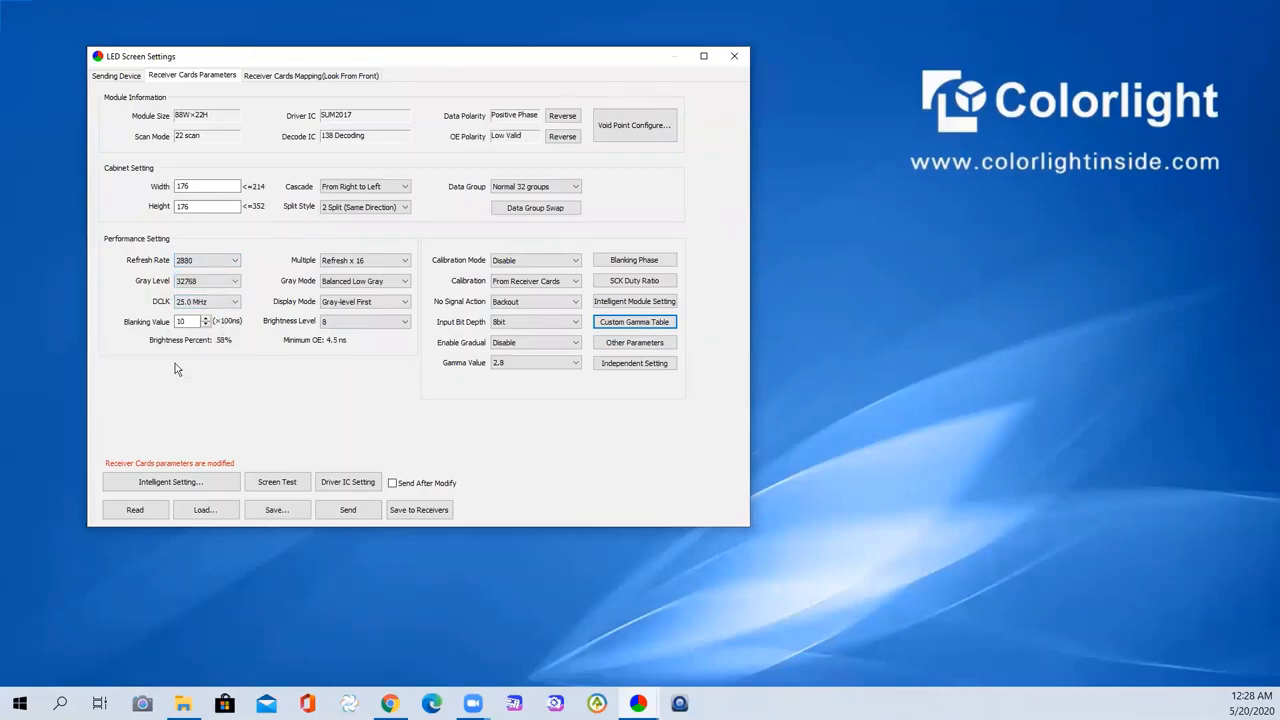
click(220, 281)
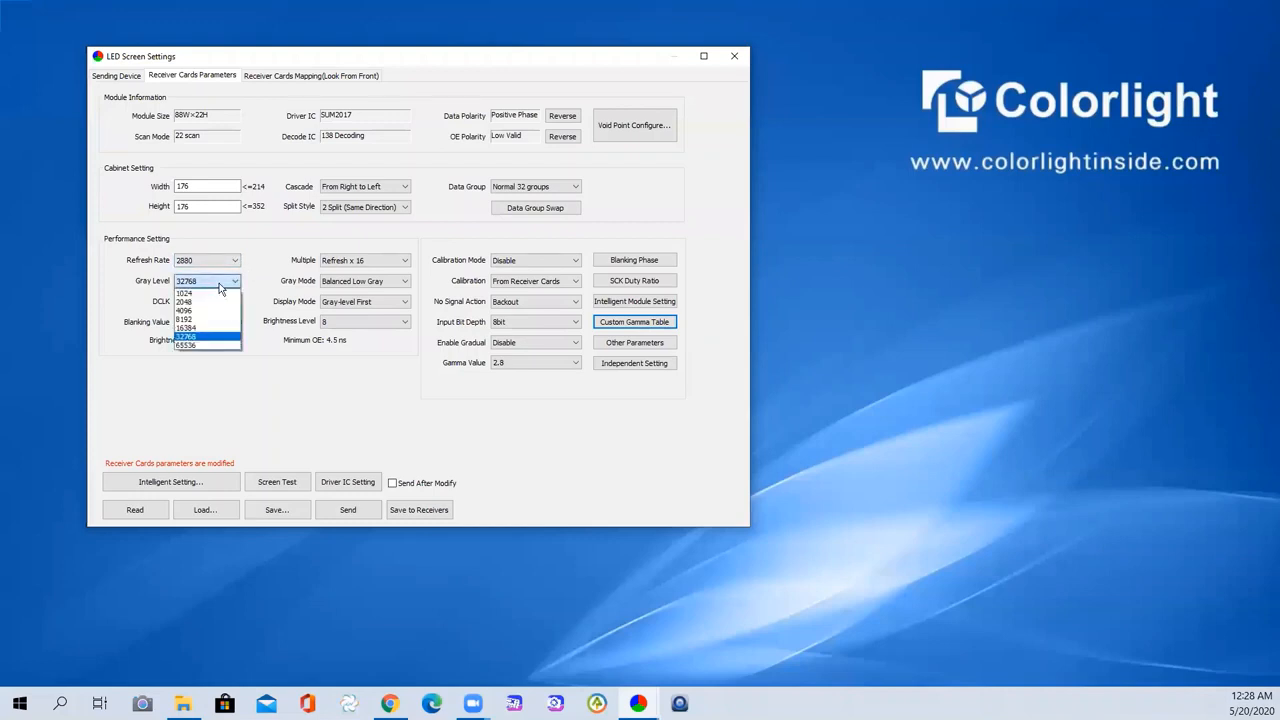
- Choose gray level 65536, which returns refresh rate to 1920 and brightness to 77%
click(207, 345)
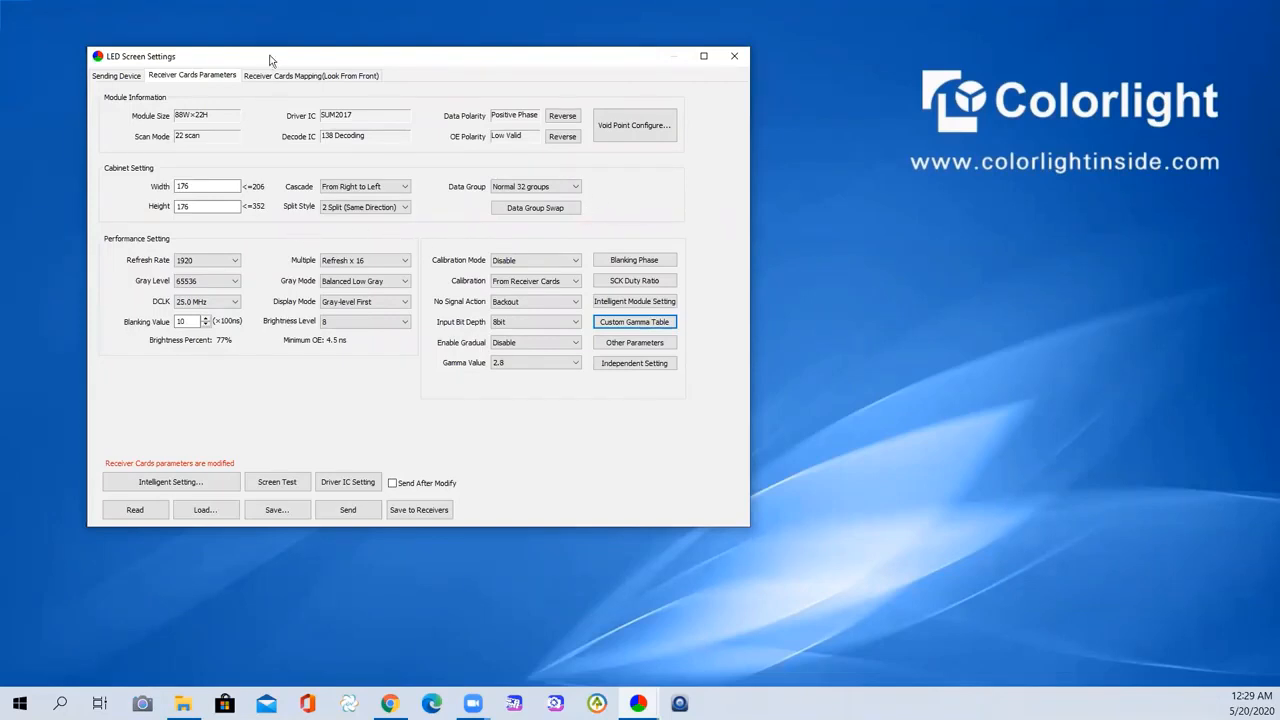
- Move LED Screen Settings to the lower right so the main window with LED1 shows
drag(258, 62, 304, 64)
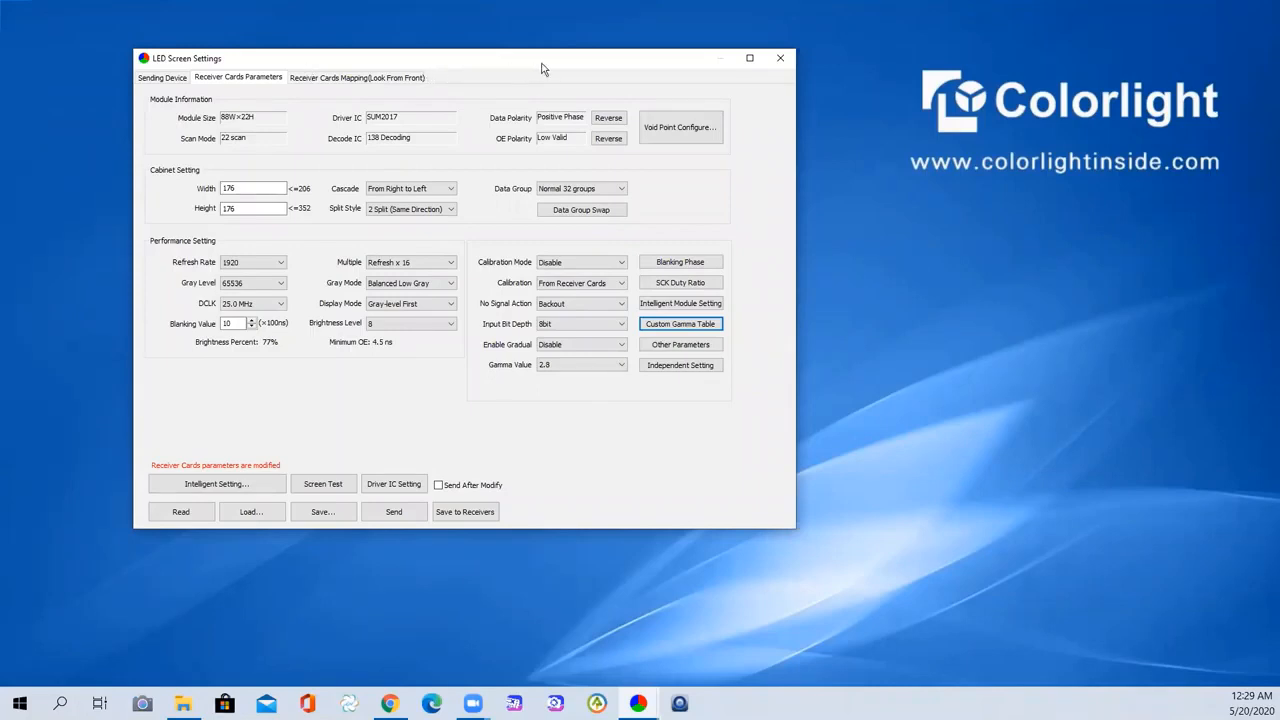
drag(543, 68, 616, 94)
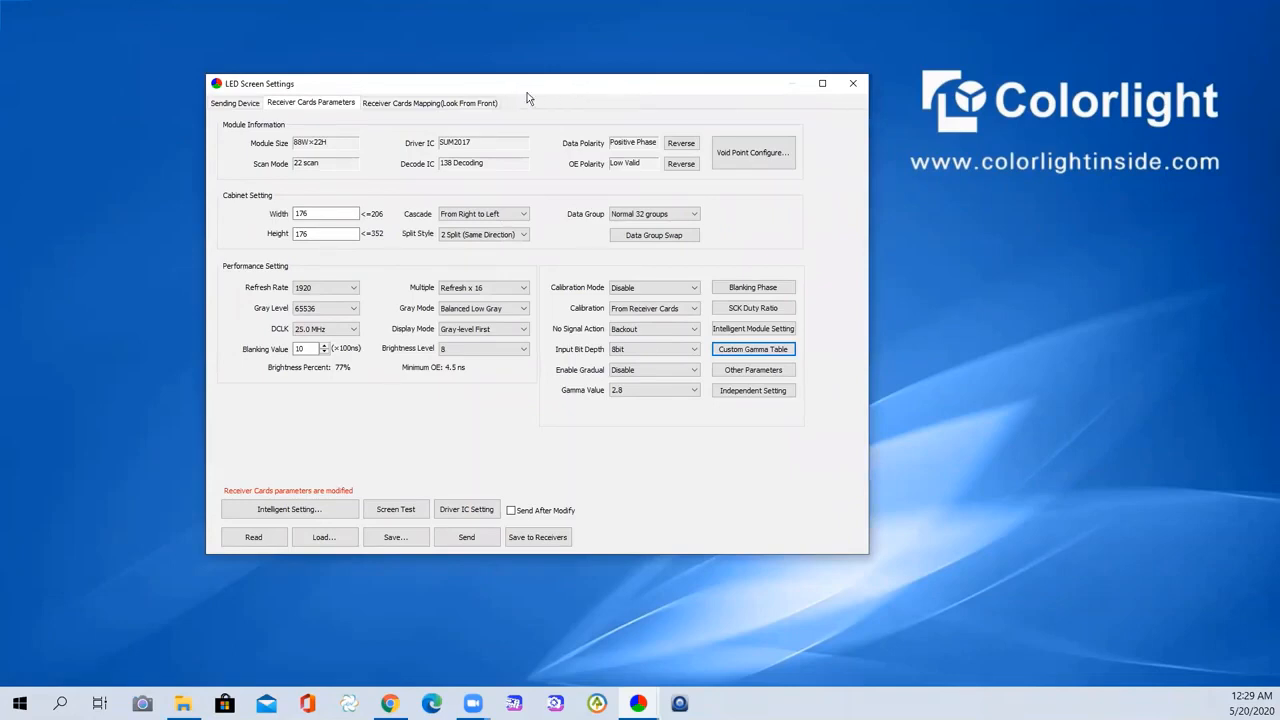
drag(504, 91, 526, 92)
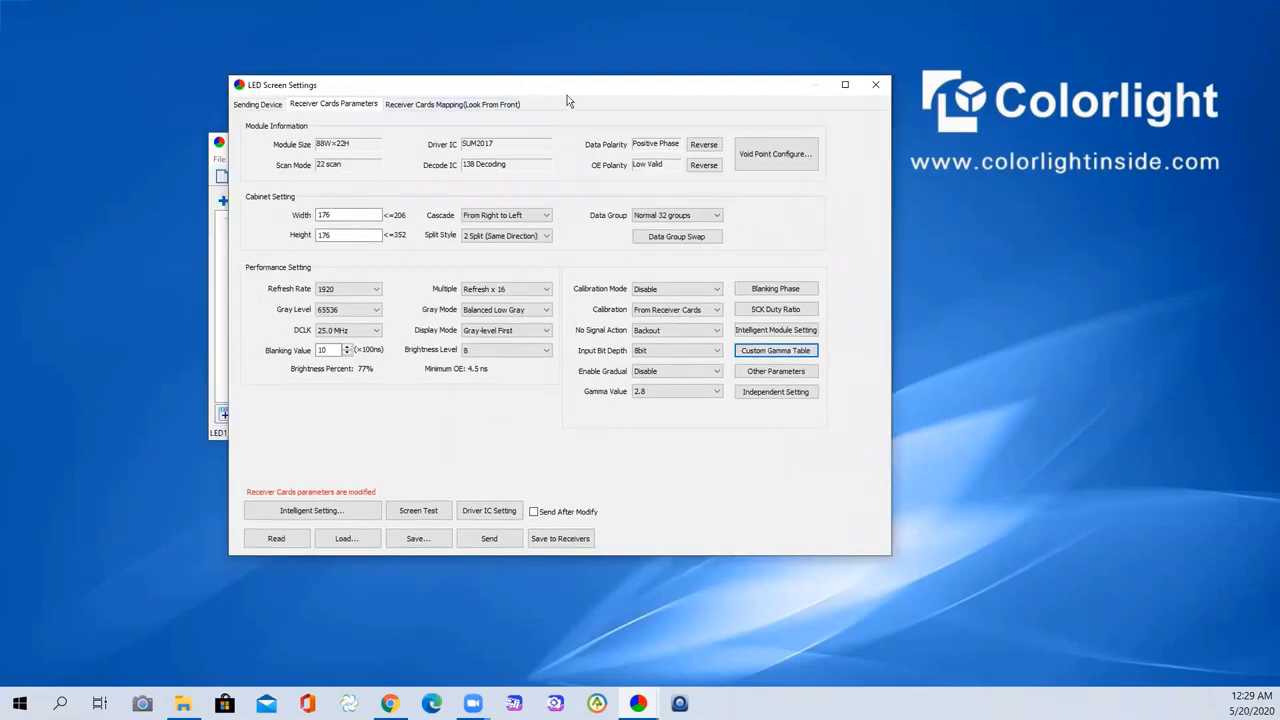
drag(584, 86, 704, 154)
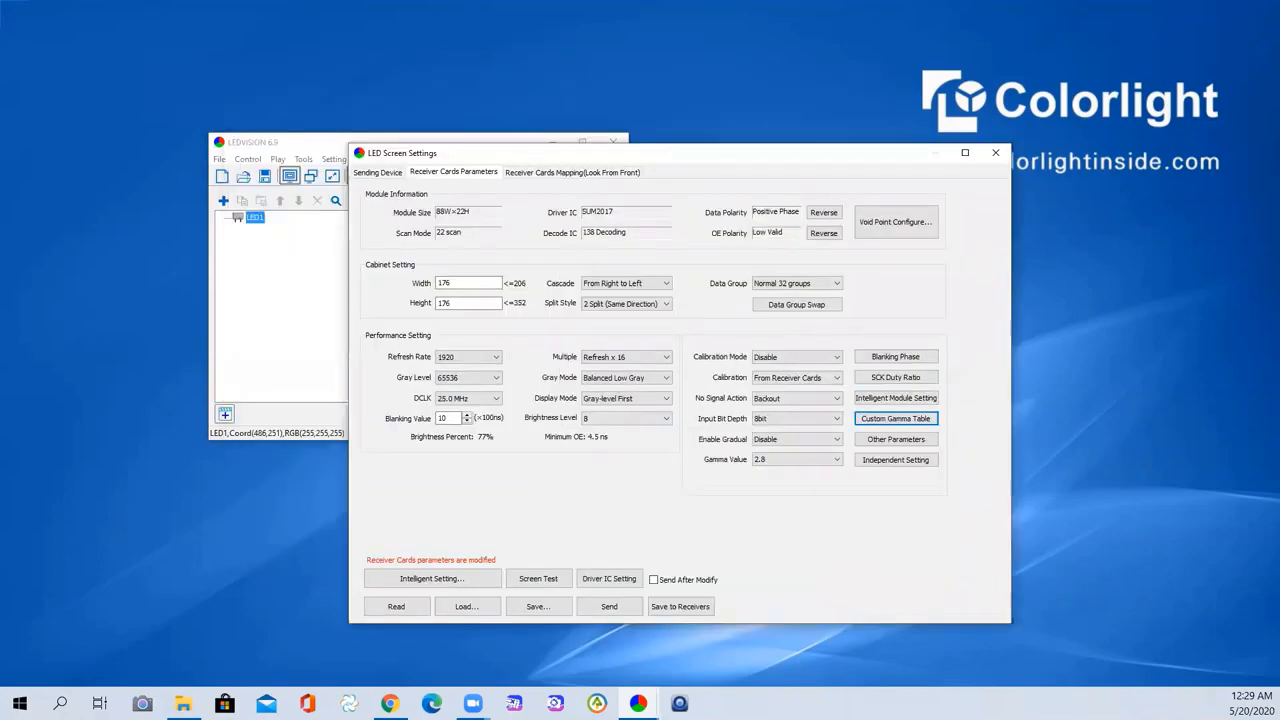